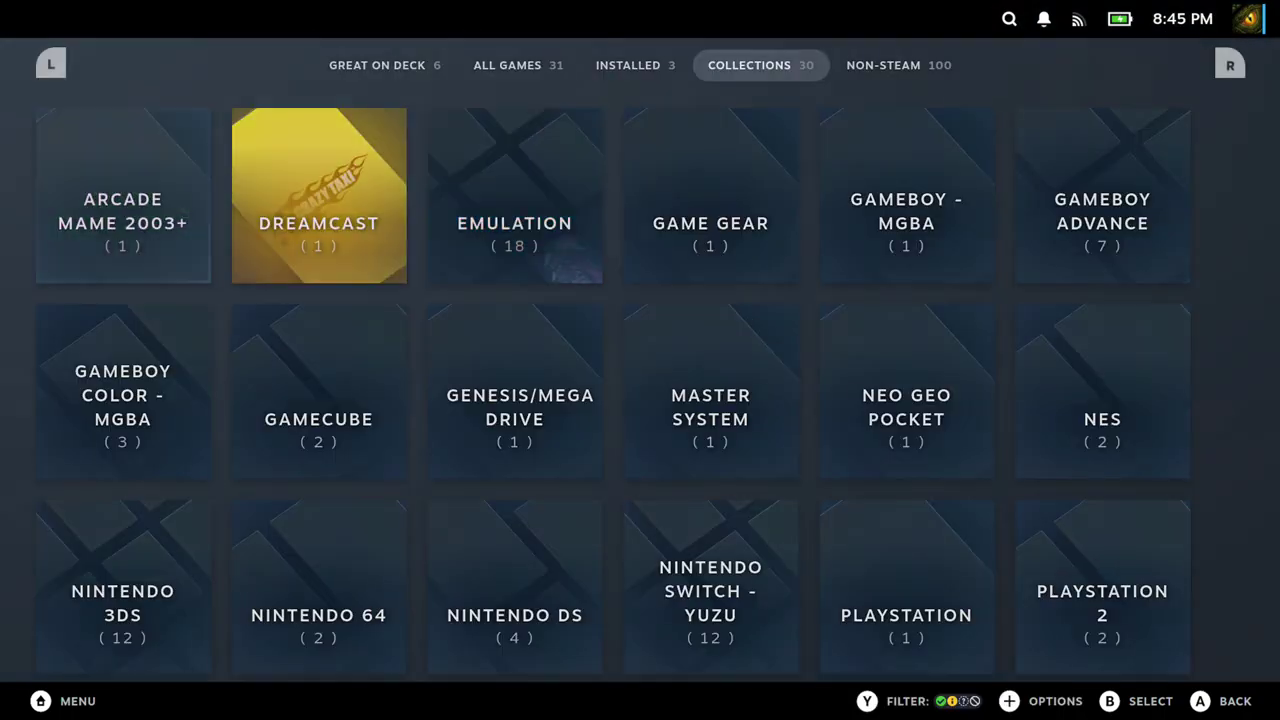
# Step: Browse the emulation and console collections in the Steam game library
pyautogui.click(515, 195)
pyautogui.press('Return')
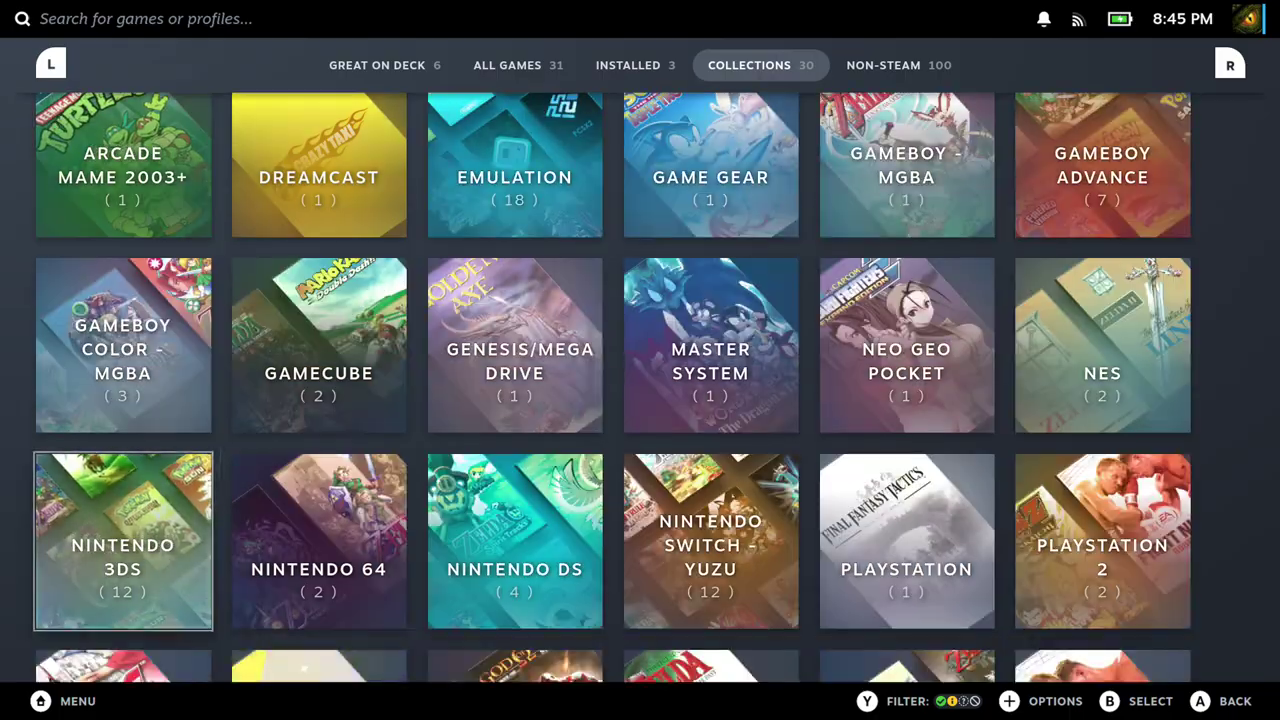
pyautogui.click(1102, 590)
pyautogui.press('Return')
pyautogui.press('Return')
pyautogui.press('Return')
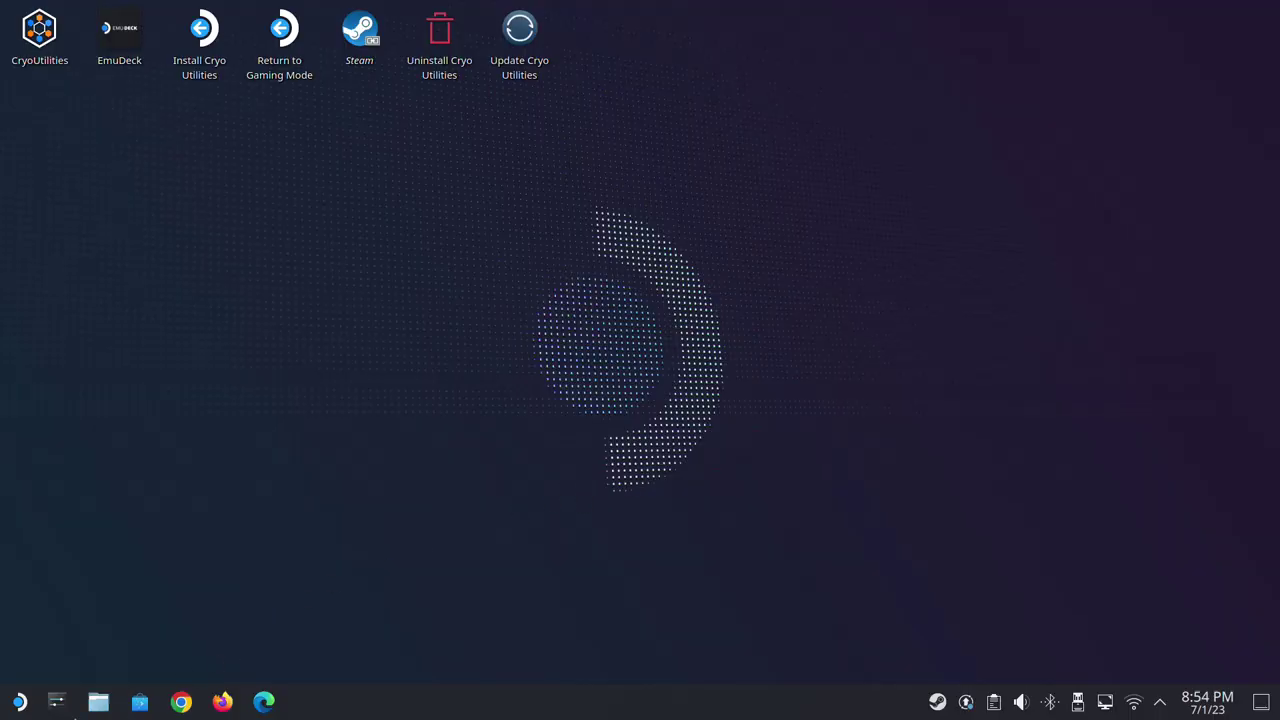
# Step: Find Heroic Games Launcher in the Discover software store by searching for "heroic", and launch it
pyautogui.click(140, 702)
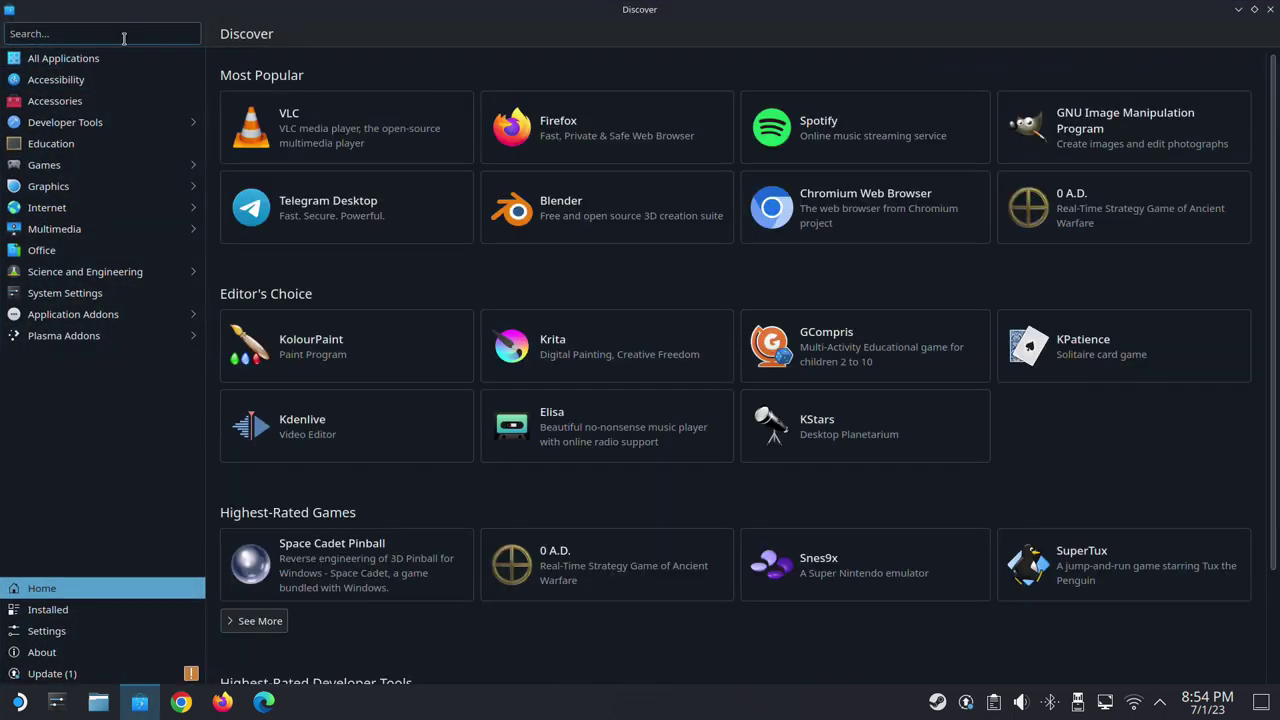
pyautogui.write('heroic')
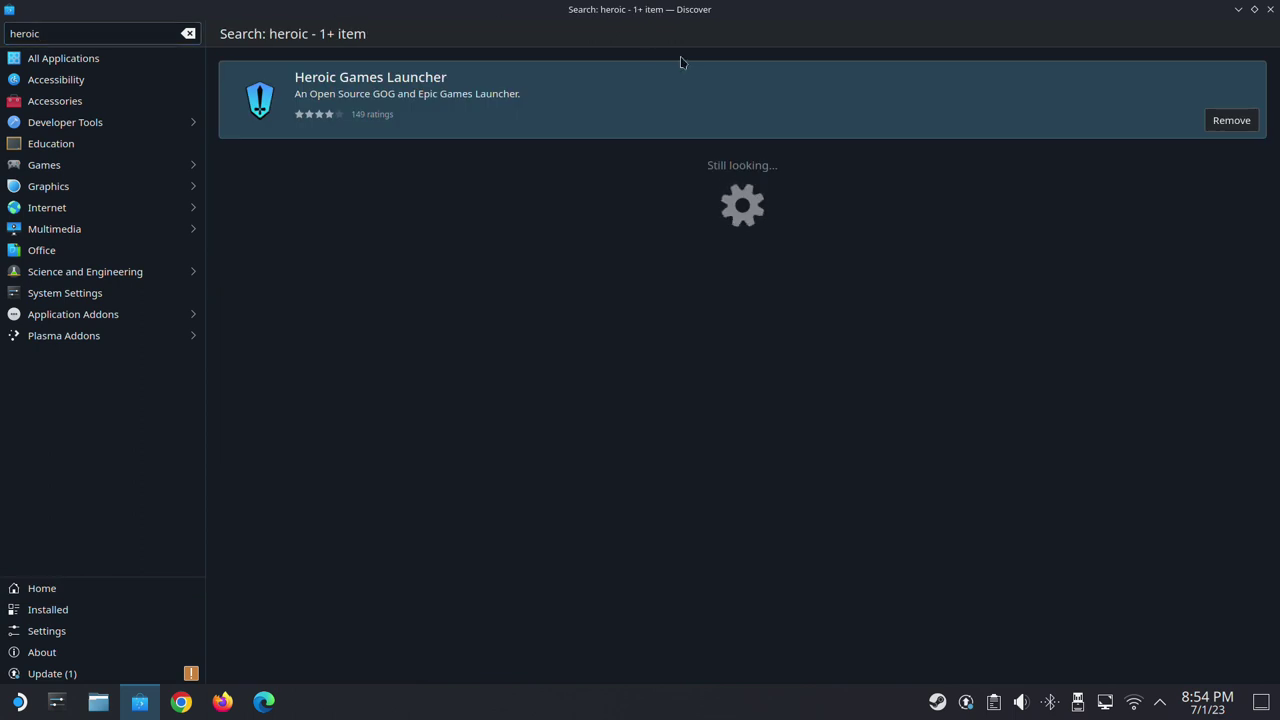
pyautogui.click(897, 136)
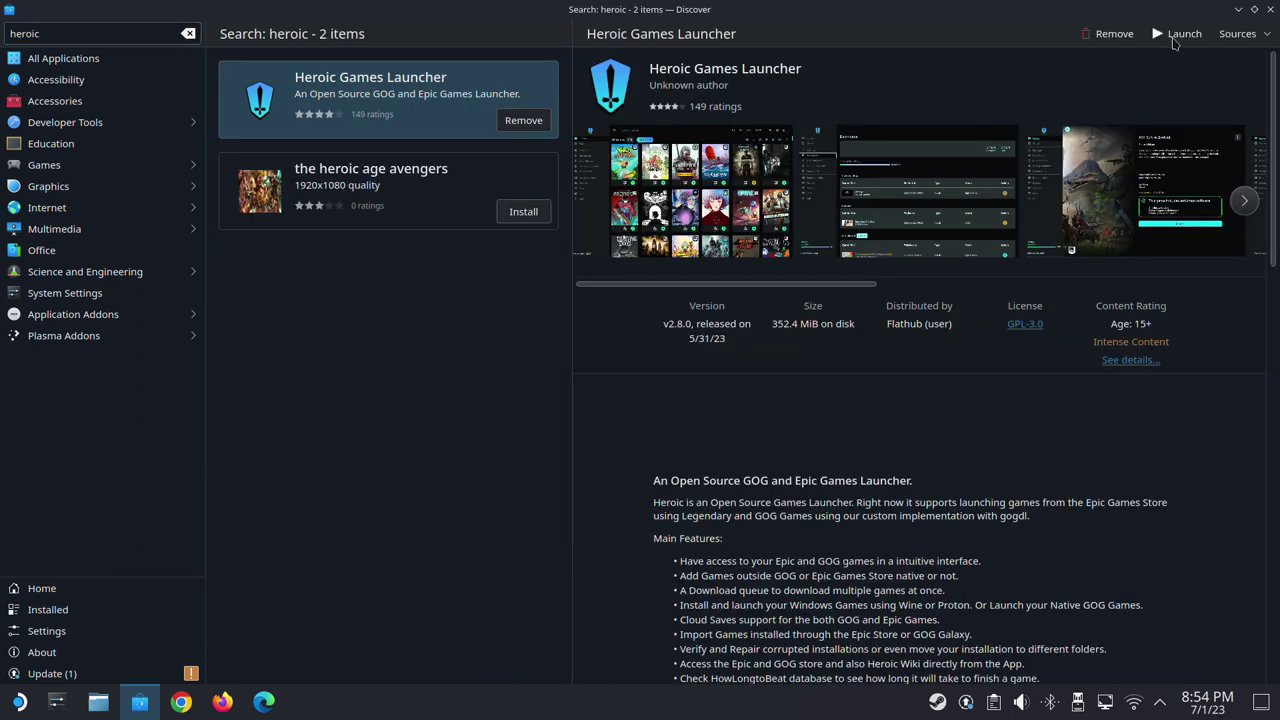
pyautogui.click(1177, 36)
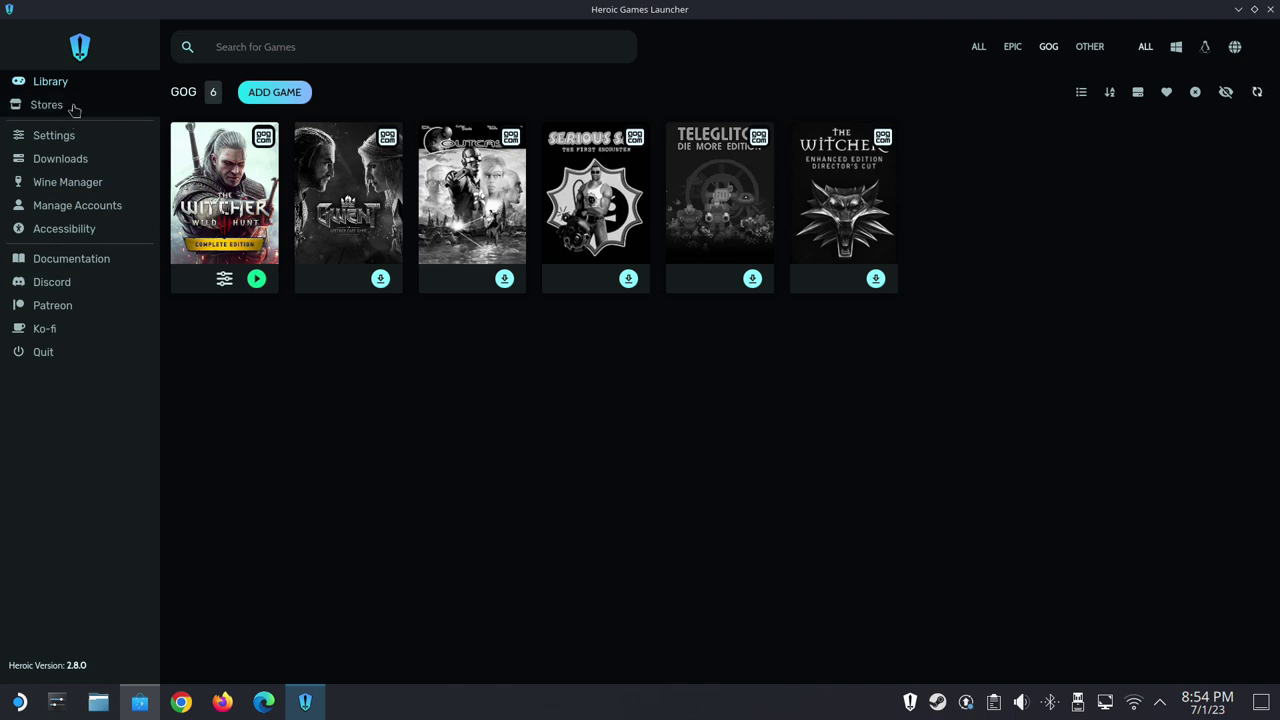
# Step: Open the Epic Store in Heroic Games Launcher and look through its front page down to the free games
pyautogui.click(76, 107)
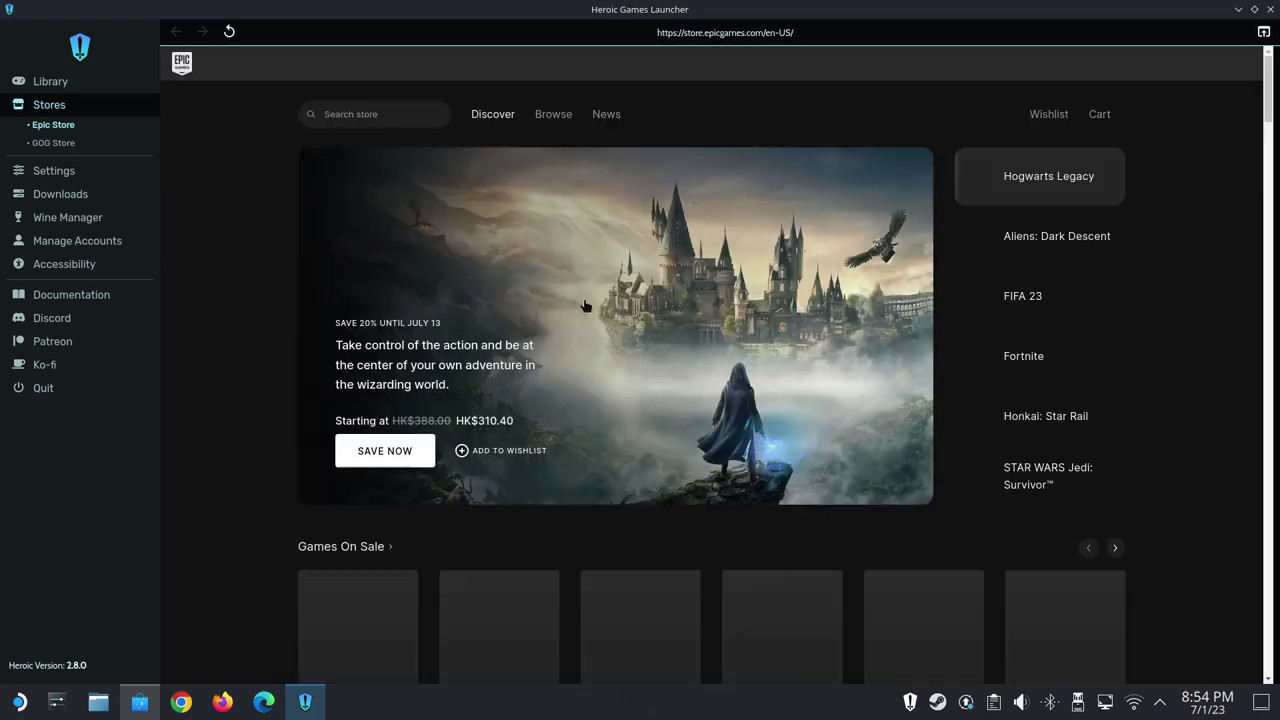
pyautogui.scroll(-4, 700, 280)
pyautogui.scroll(-10, 671, 308)
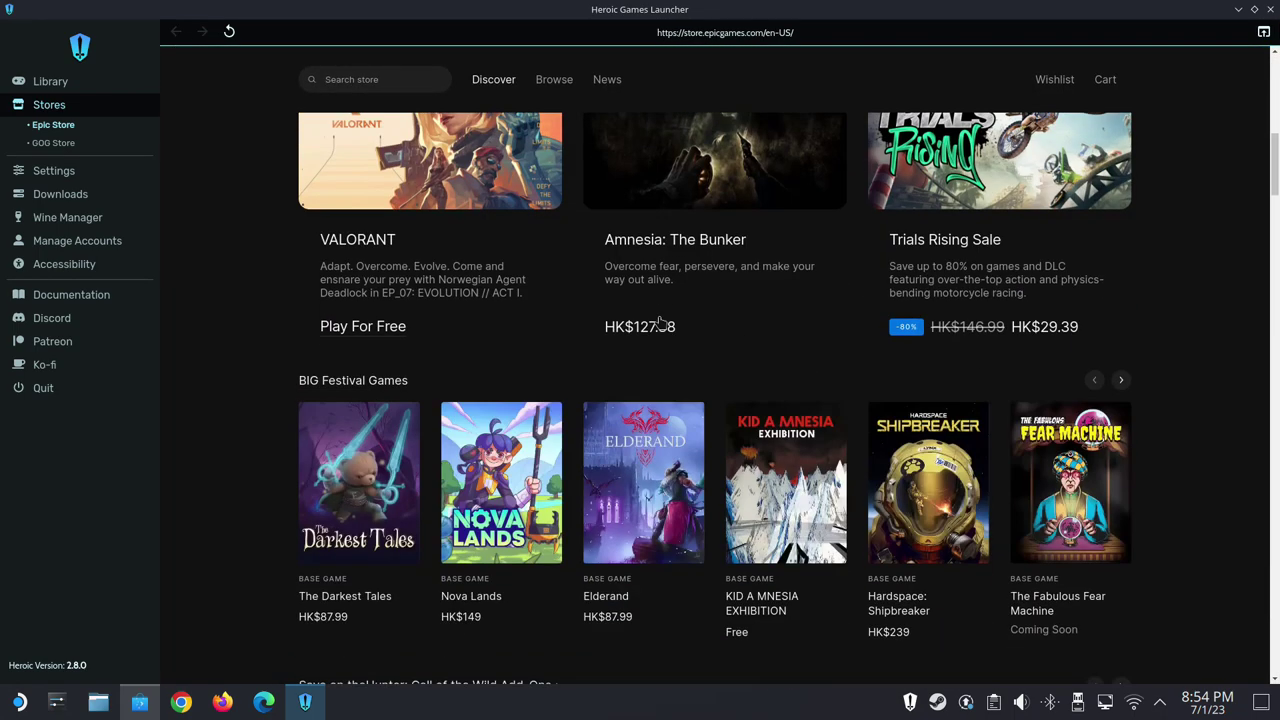
pyautogui.scroll(-1, 660, 322)
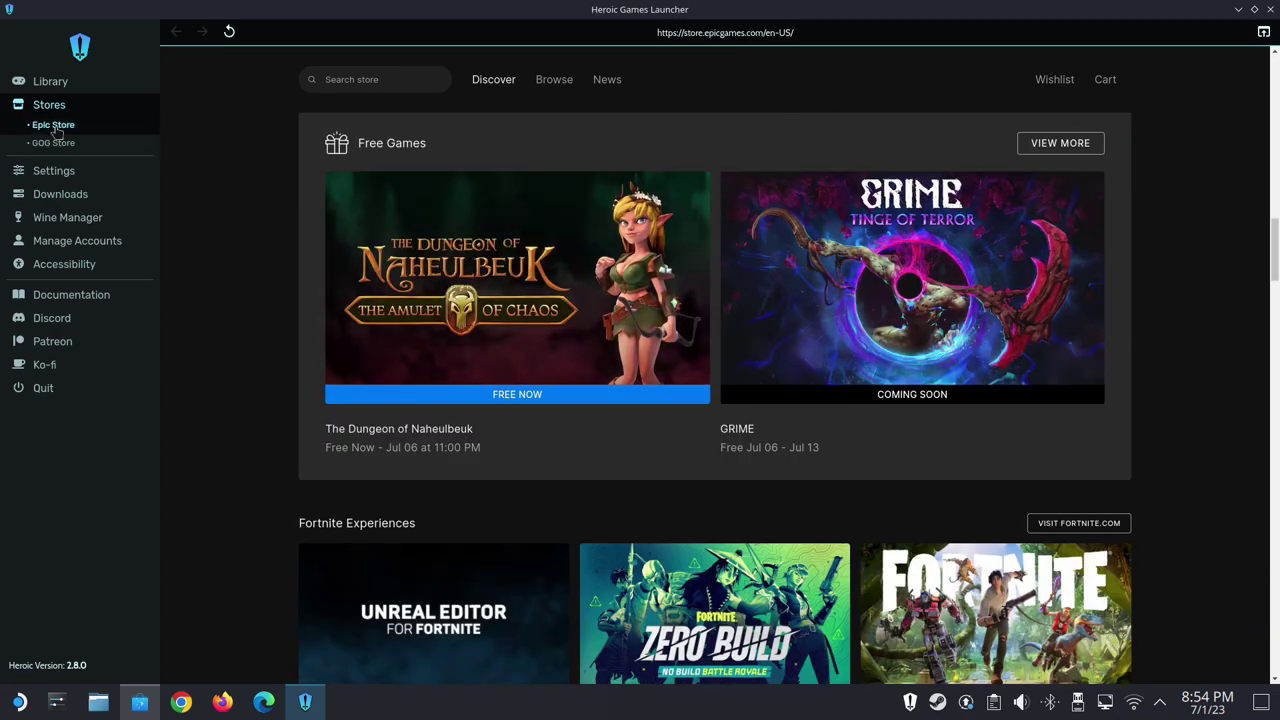
# Step: Filter the library to Epic games, browse them, and view the Rise of the Tomb Raider: 20 Year Celebration page
pyautogui.click(48, 84)
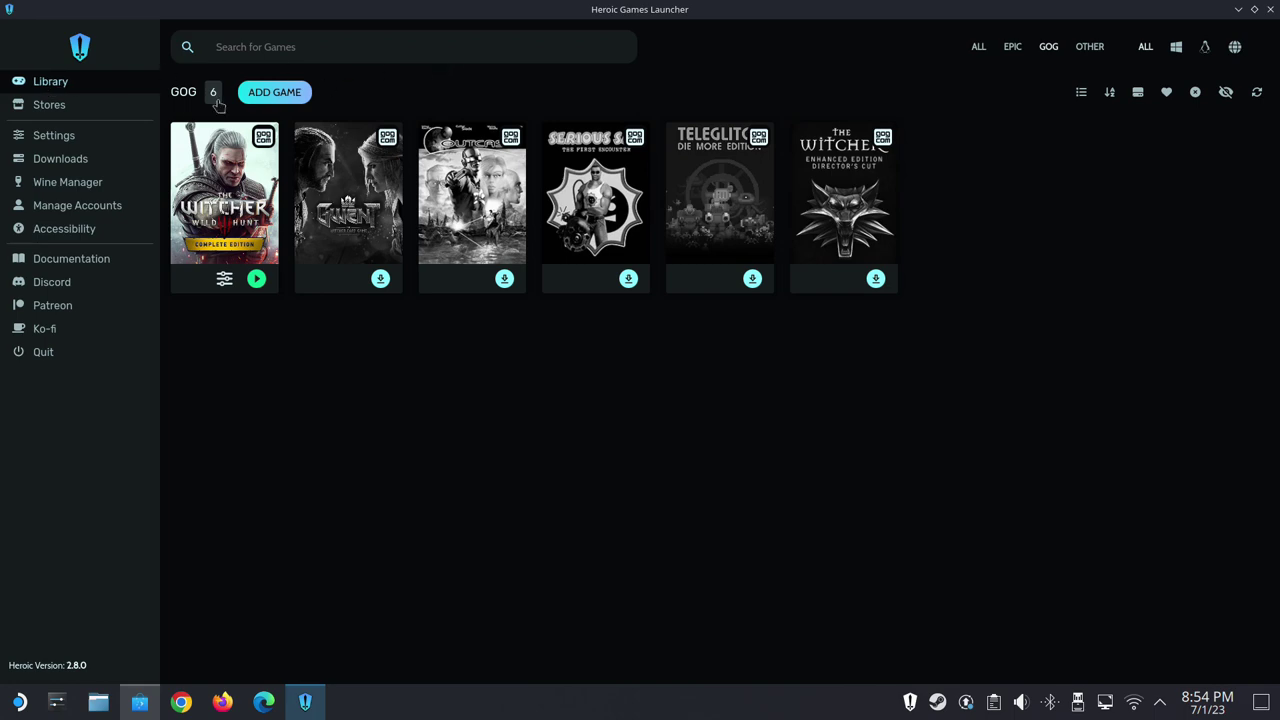
pyautogui.click(1008, 50)
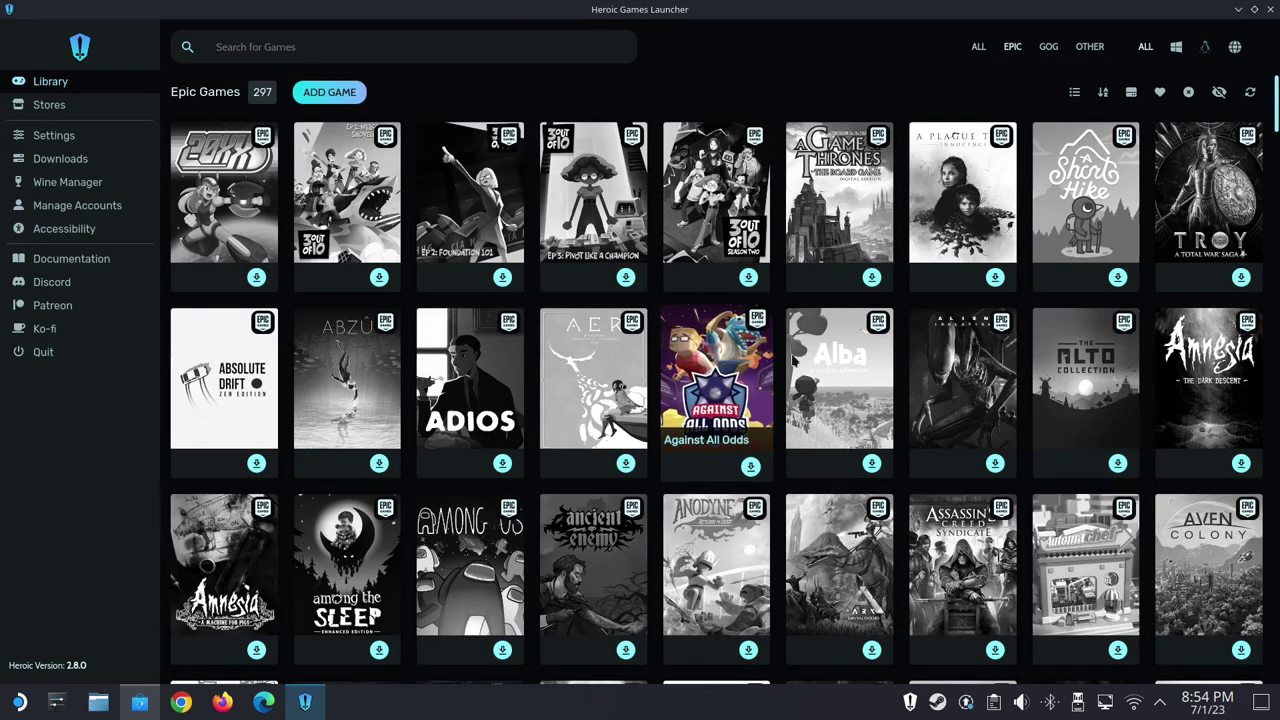
pyautogui.scroll(-8, 760, 380)
pyautogui.scroll(-12, 787, 393)
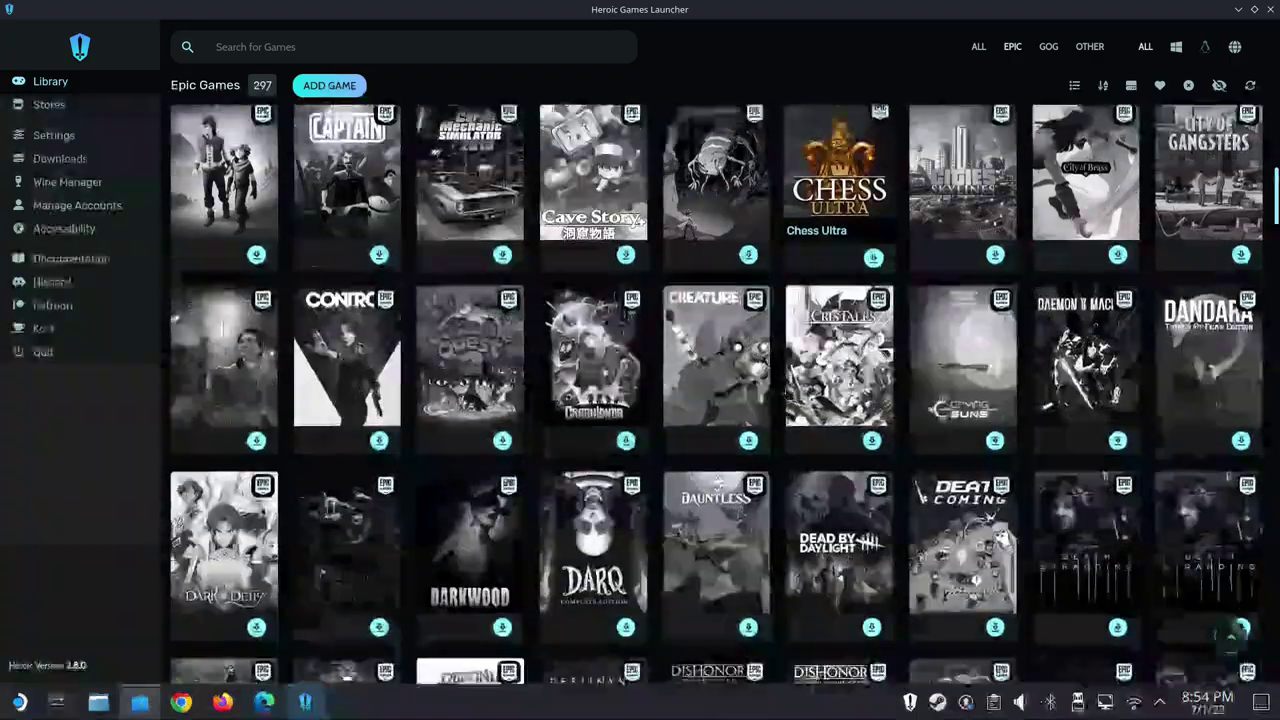
pyautogui.scroll(-10, 787, 393)
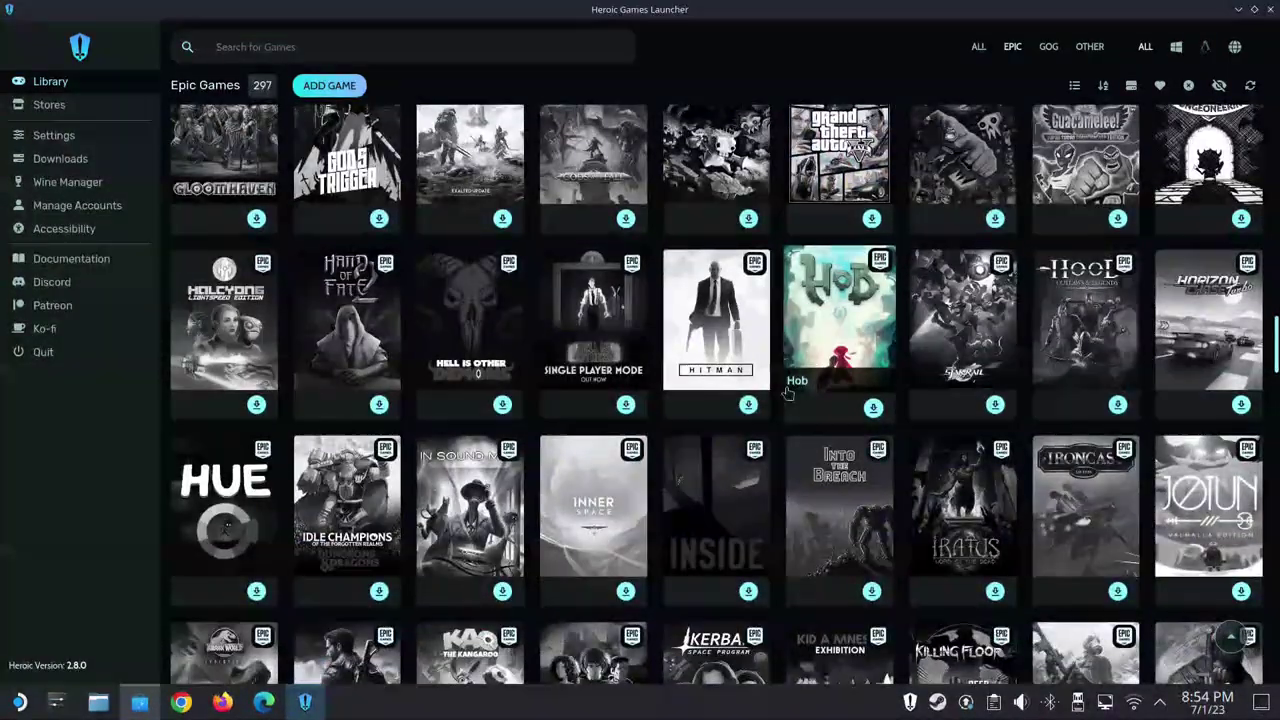
pyautogui.scroll(-10, 787, 393)
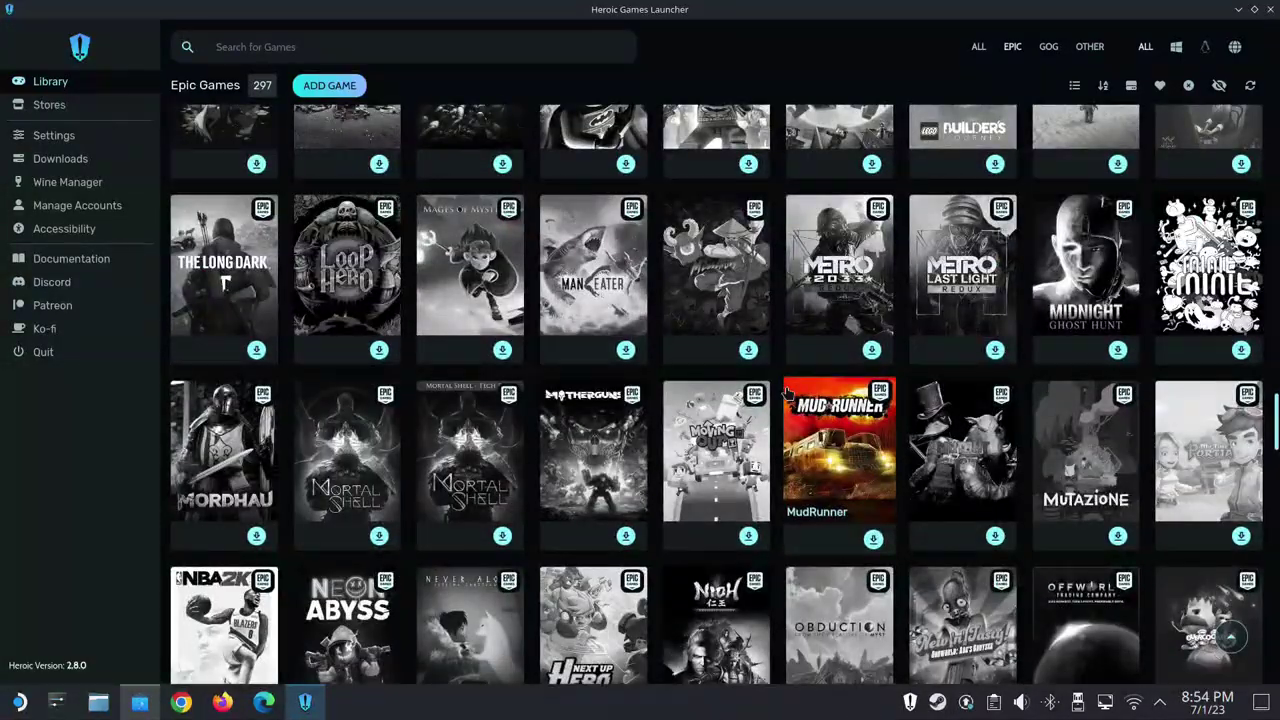
pyautogui.scroll(-4, 787, 393)
pyautogui.scroll(-4, 786, 397)
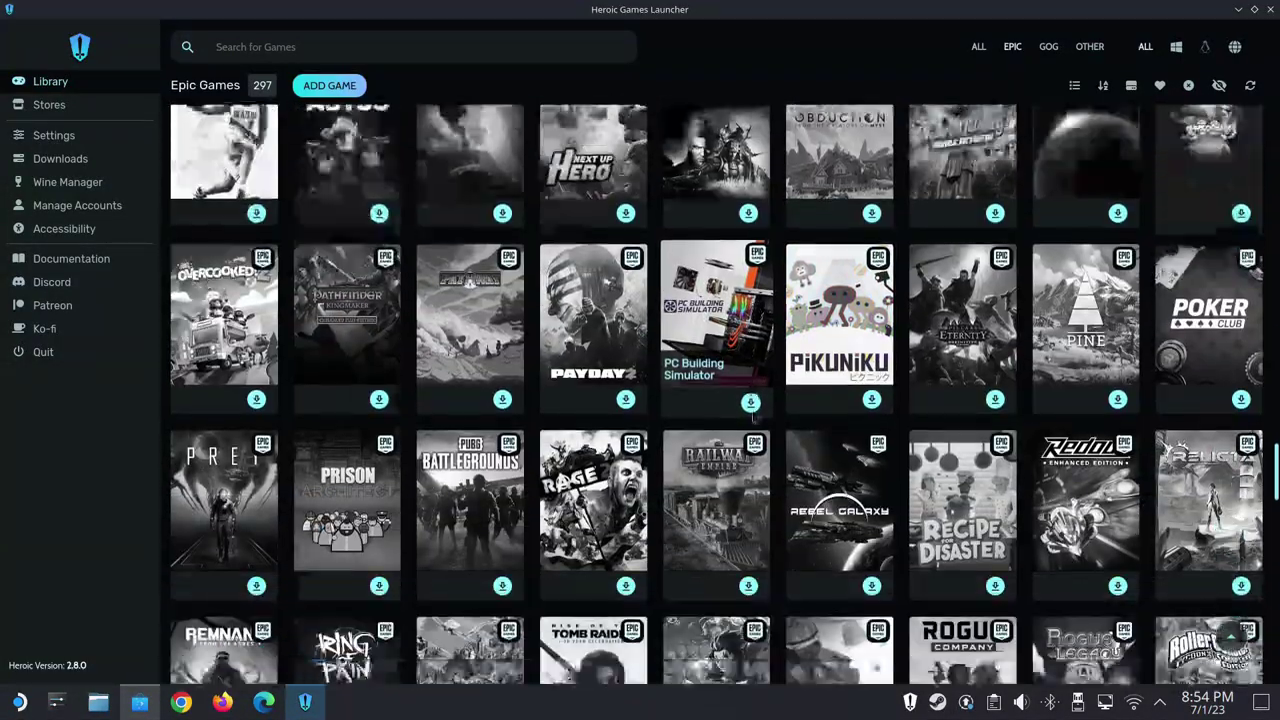
pyautogui.click(628, 486)
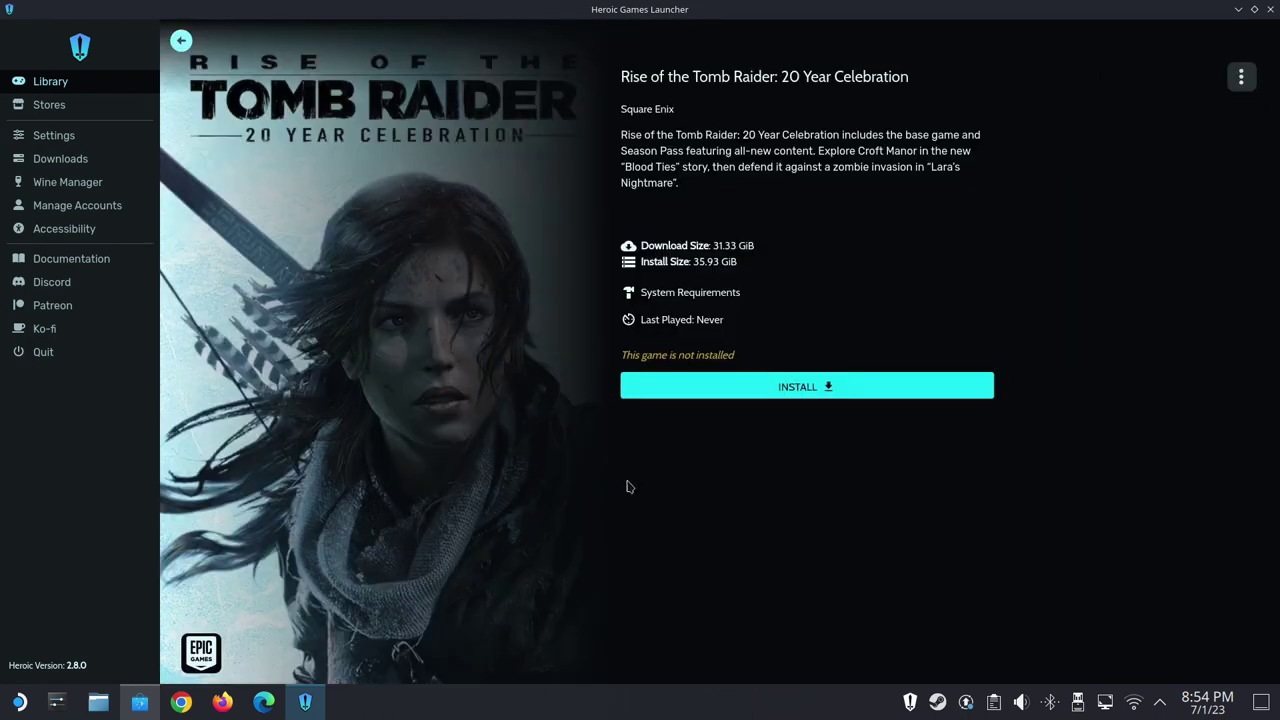
pyautogui.click(182, 41)
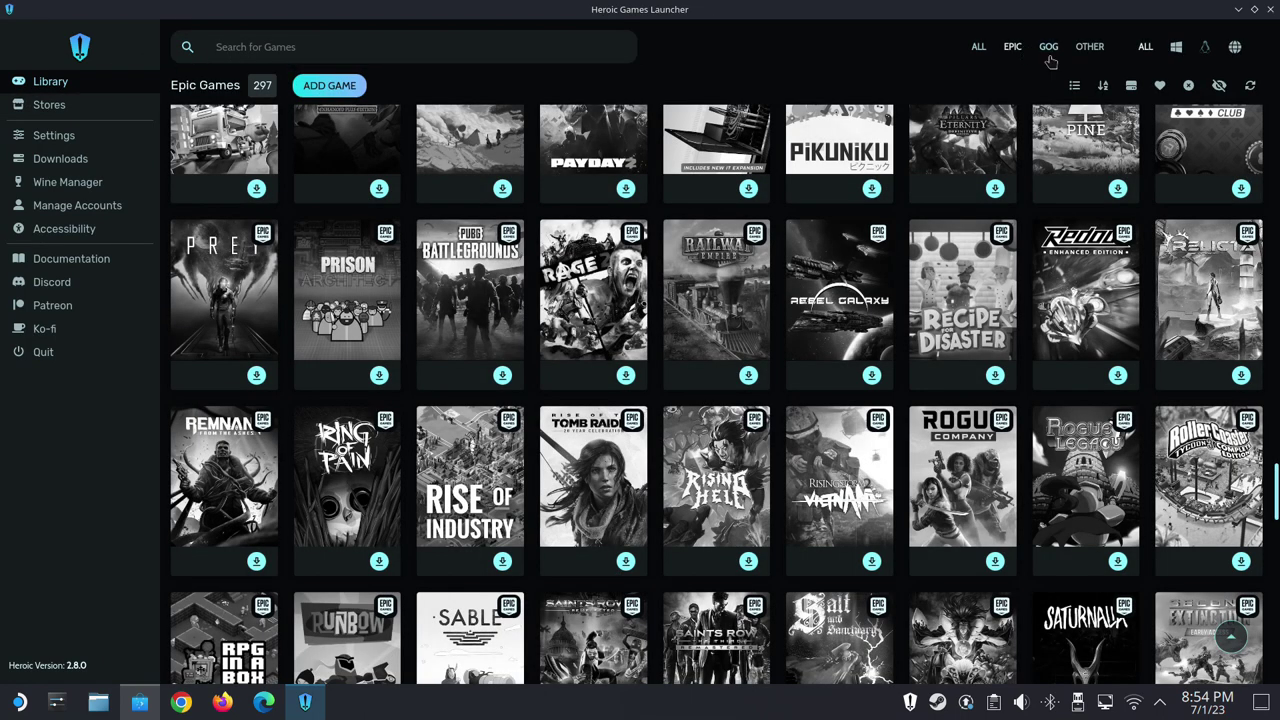
# Step: View the extra actions for The Witcher 3: Wild Hunt - Complete Edition among the GOG games, and switch to the Steam library
pyautogui.click(1048, 47)
pyautogui.click(243, 200)
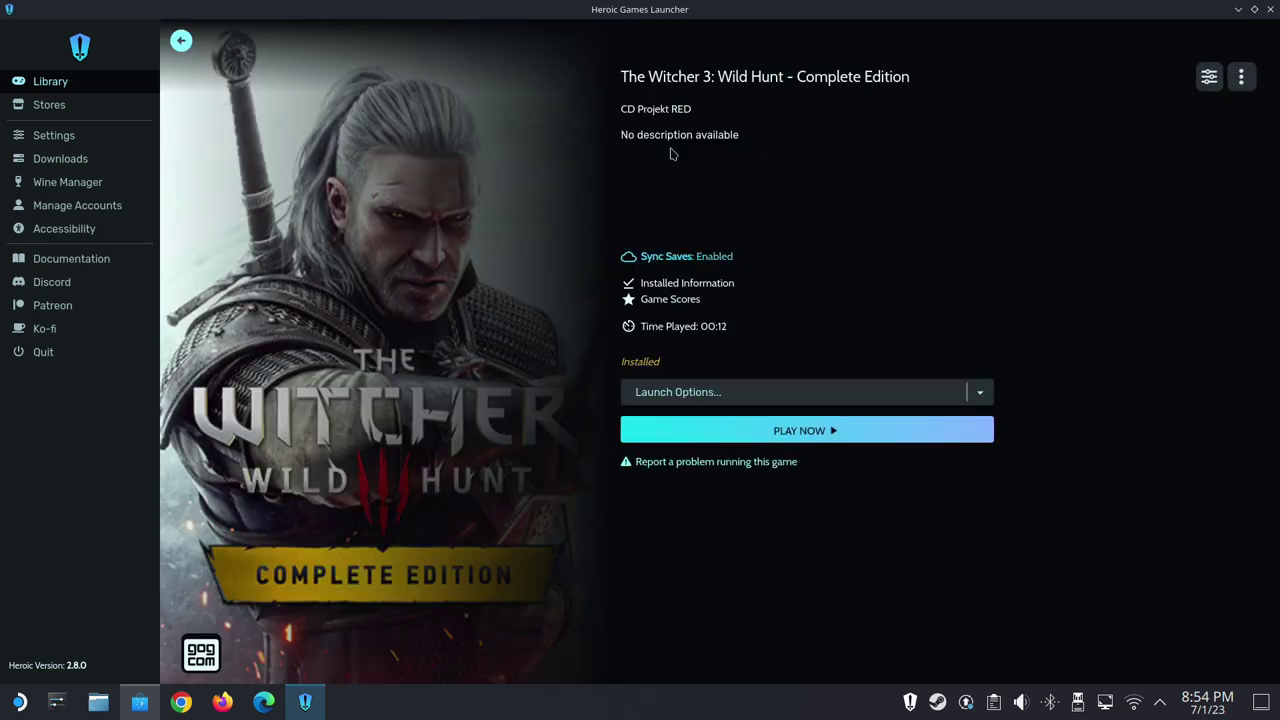
pyautogui.click(1240, 77)
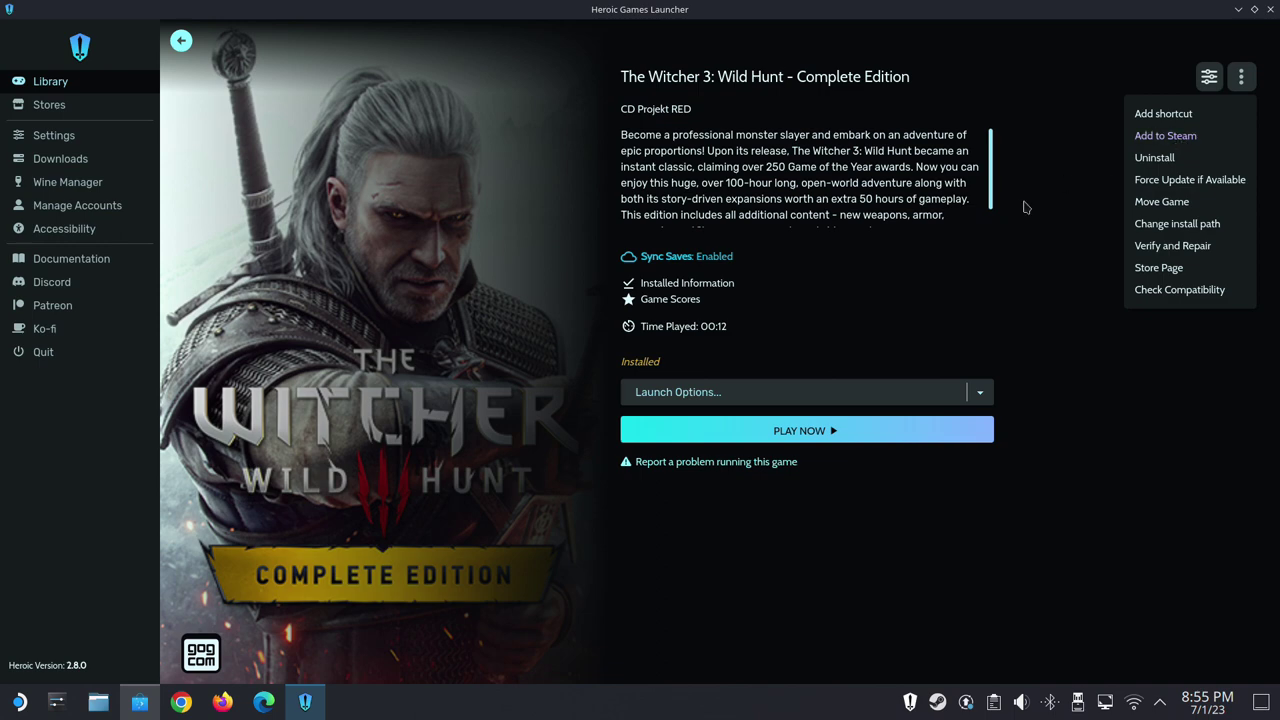
pyautogui.rightClick(938, 704)
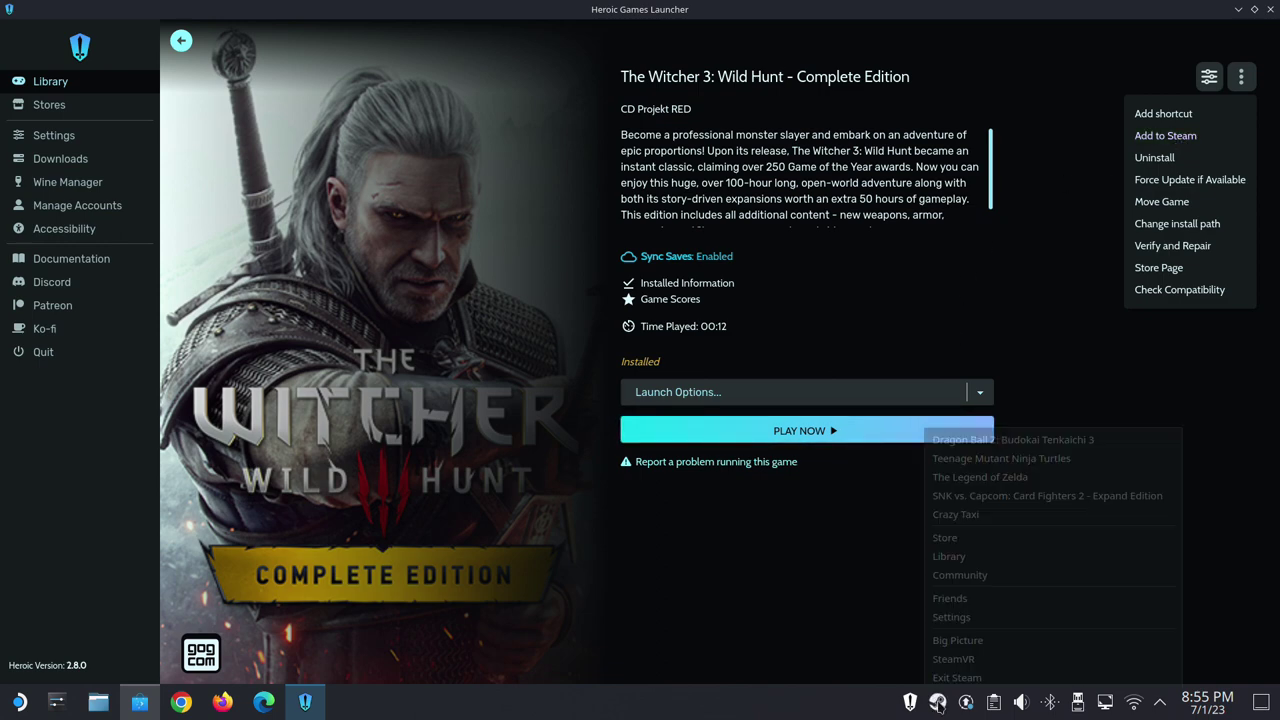
pyautogui.click(990, 560)
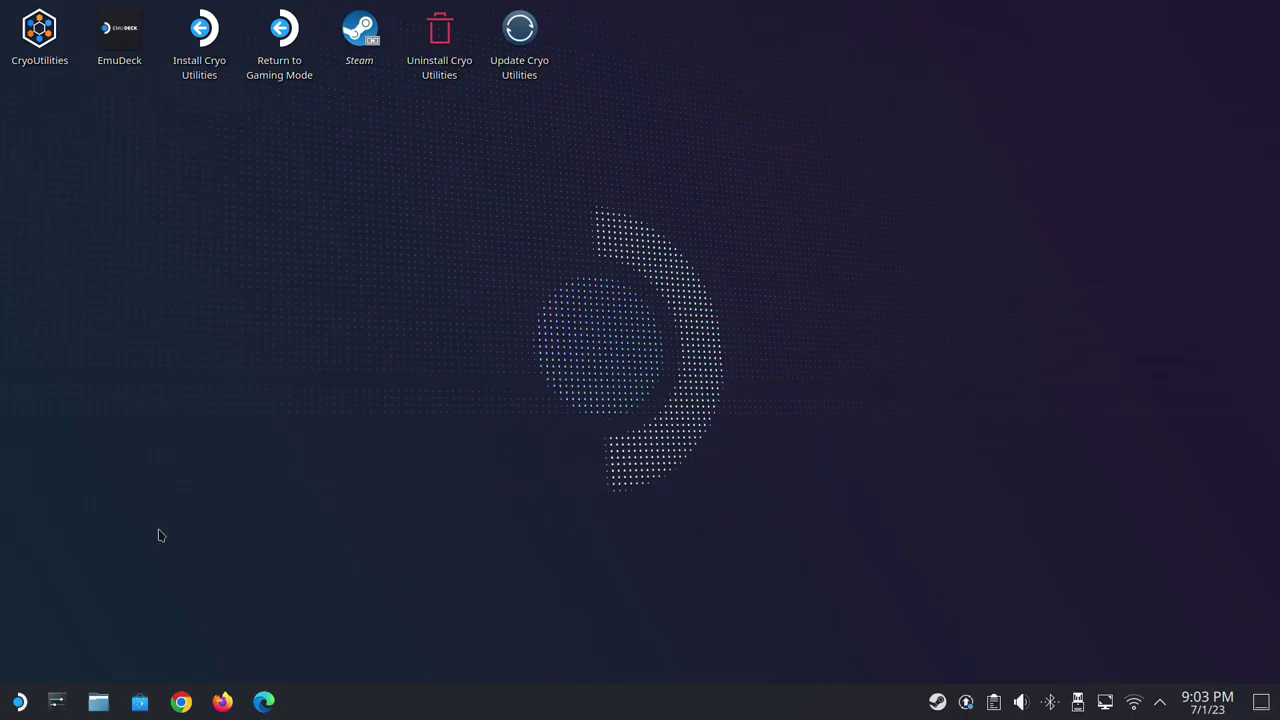
# Step: Find Protontricks in the Discover software store, launch it, and minimize the store window
pyautogui.click(140, 702)
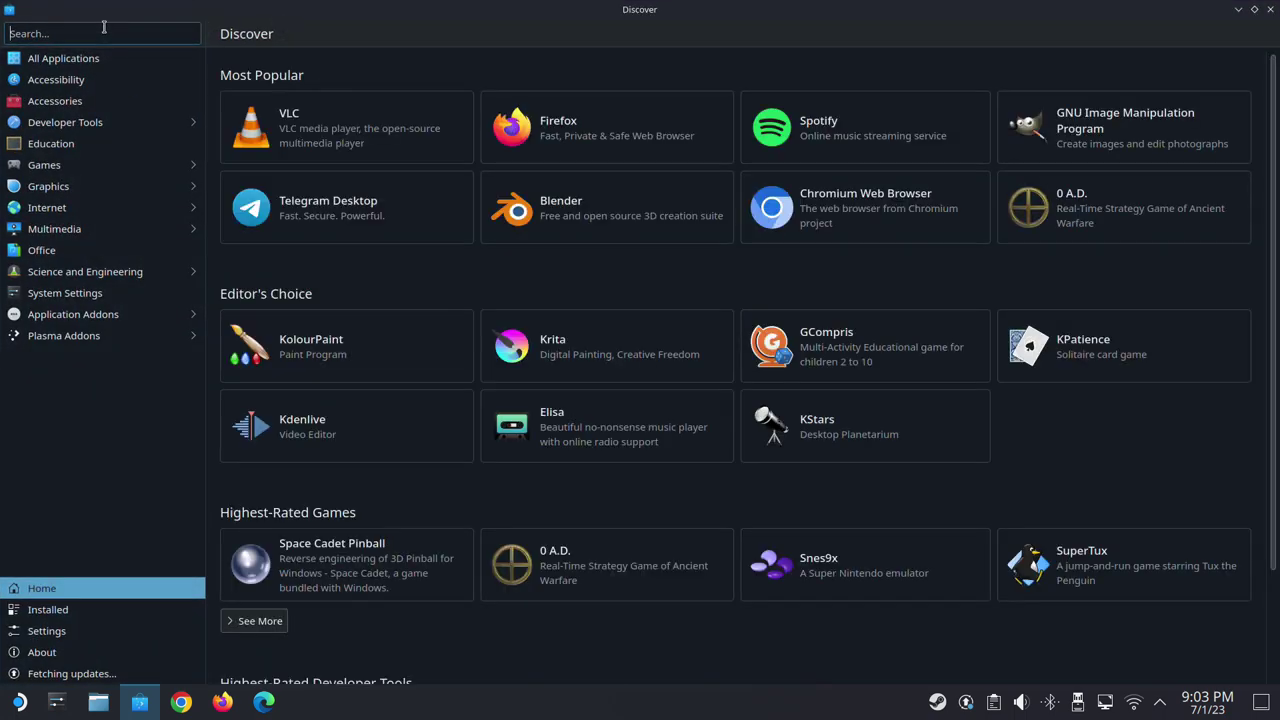
pyautogui.write('pr')
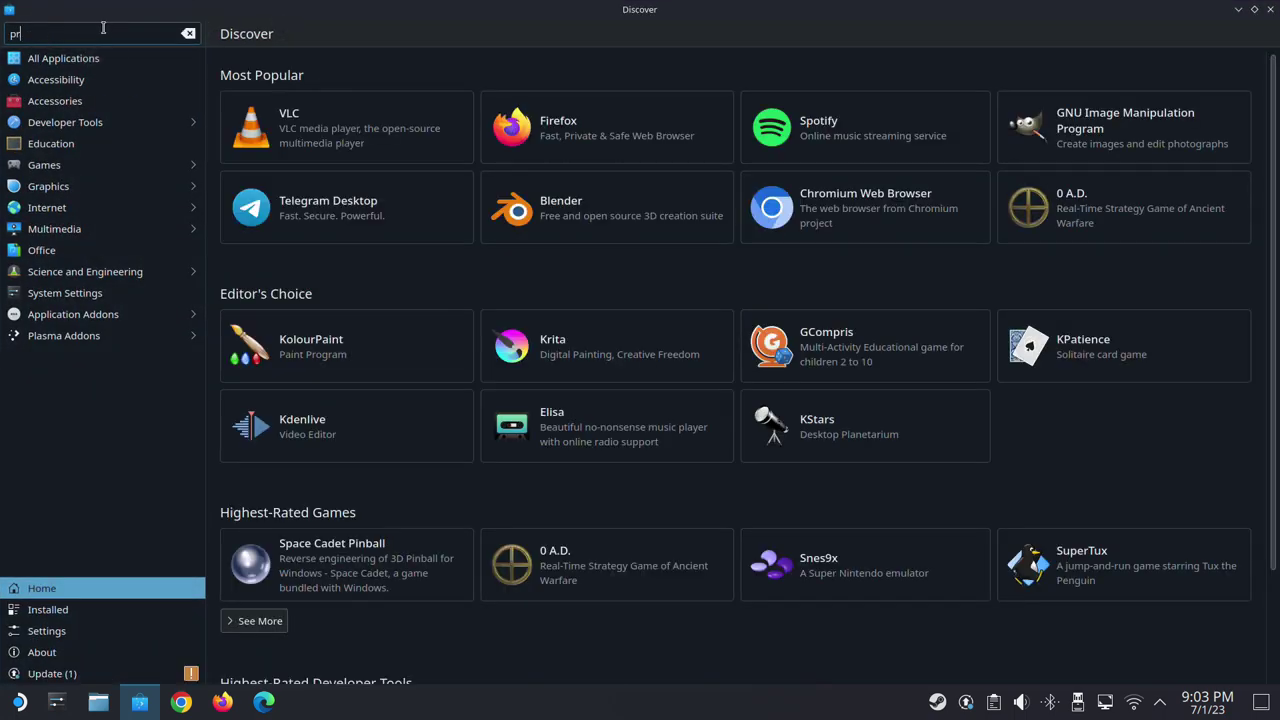
pyautogui.write('otontricks')
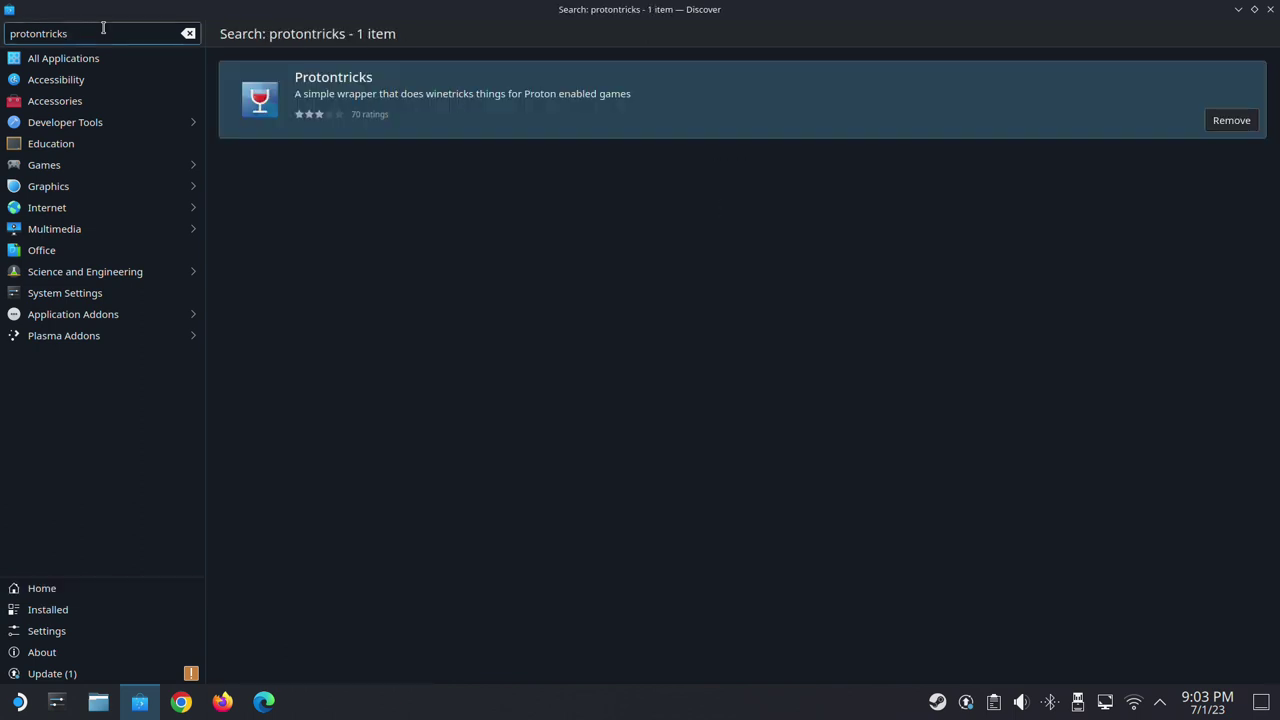
pyautogui.click(414, 78)
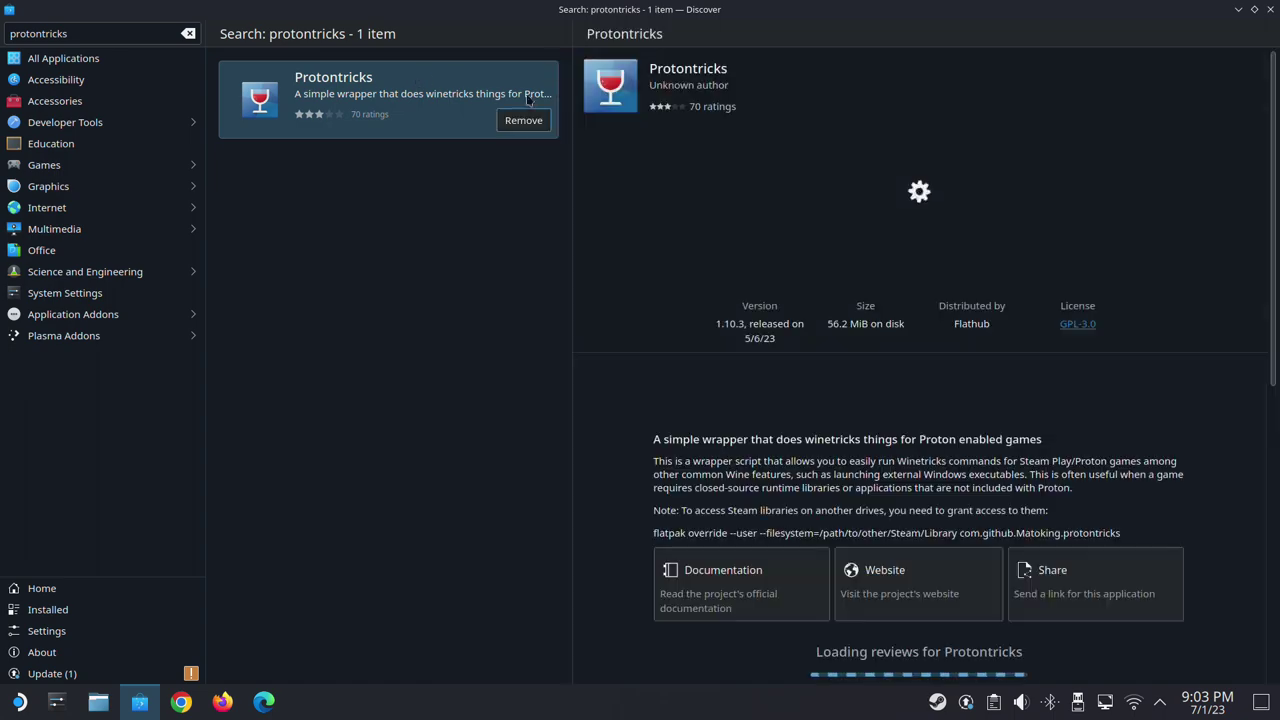
pyautogui.click(1176, 34)
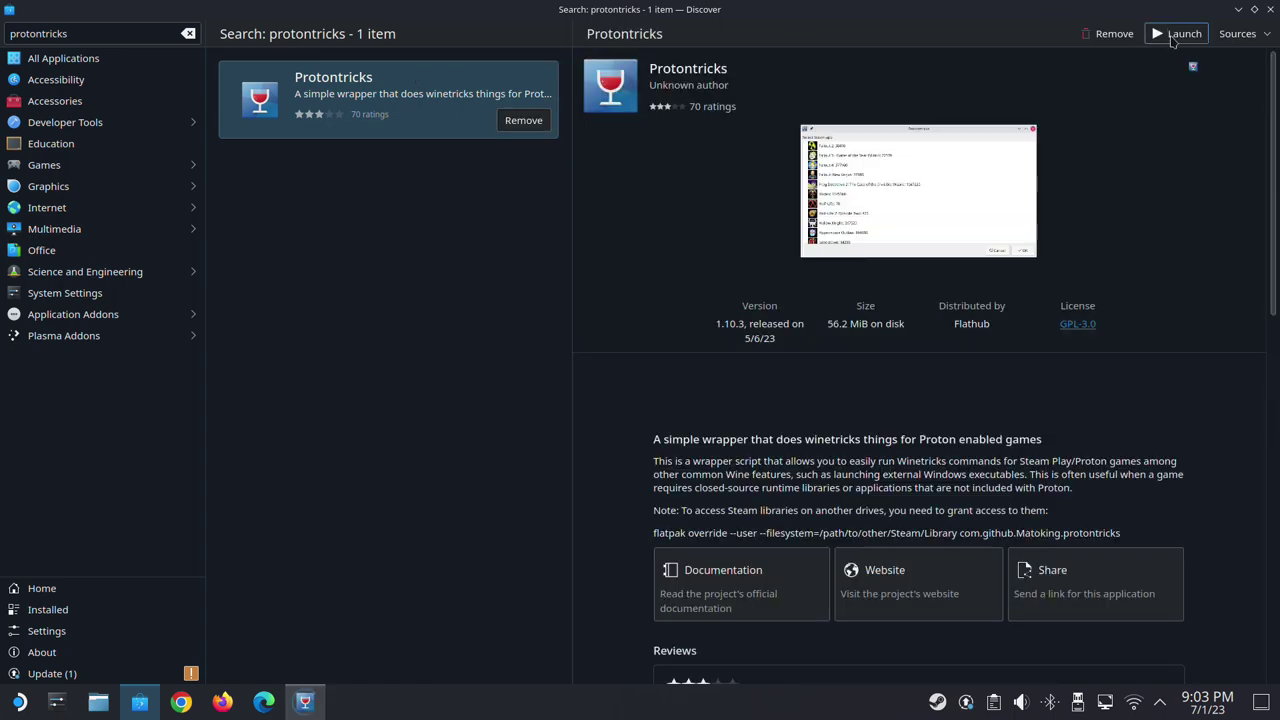
pyautogui.click(1238, 8)
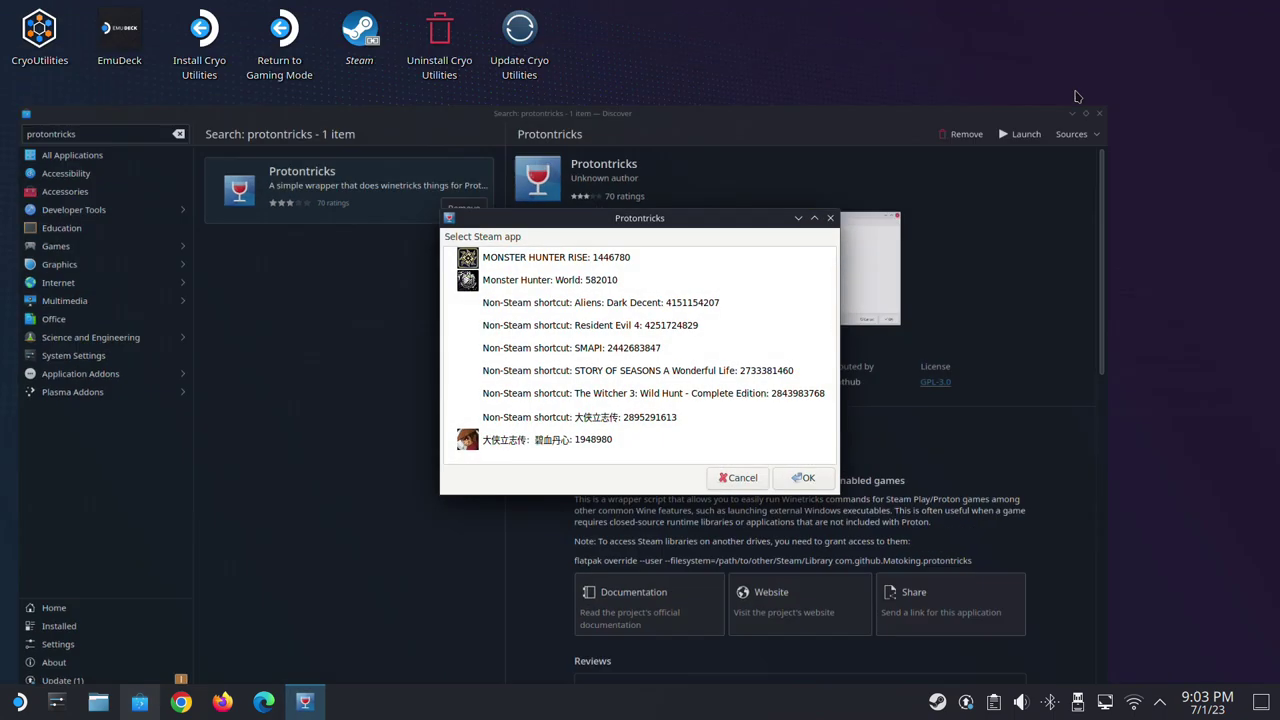
# Step: Choose the STORY OF SEASONS A Wonderful Life shortcut, select its default wineprefix, and open the Windows DLL or component installation list
pyautogui.click(565, 381)
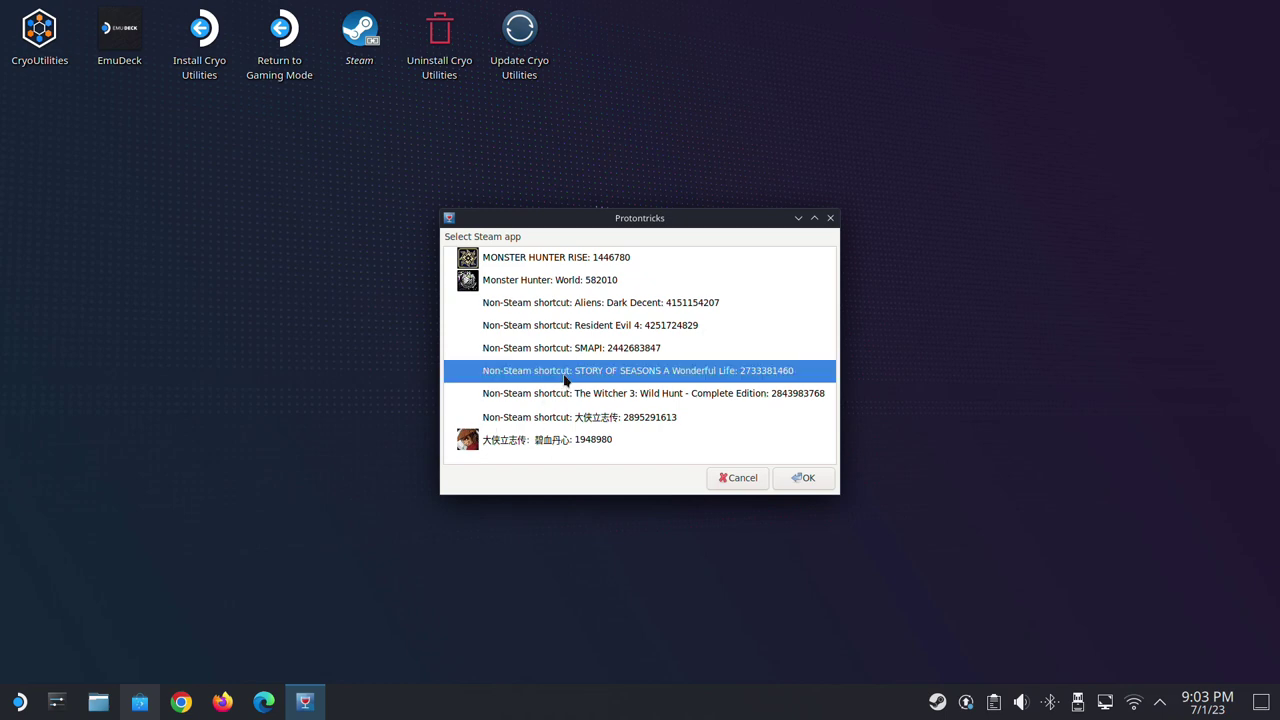
pyautogui.doubleClick(565, 380)
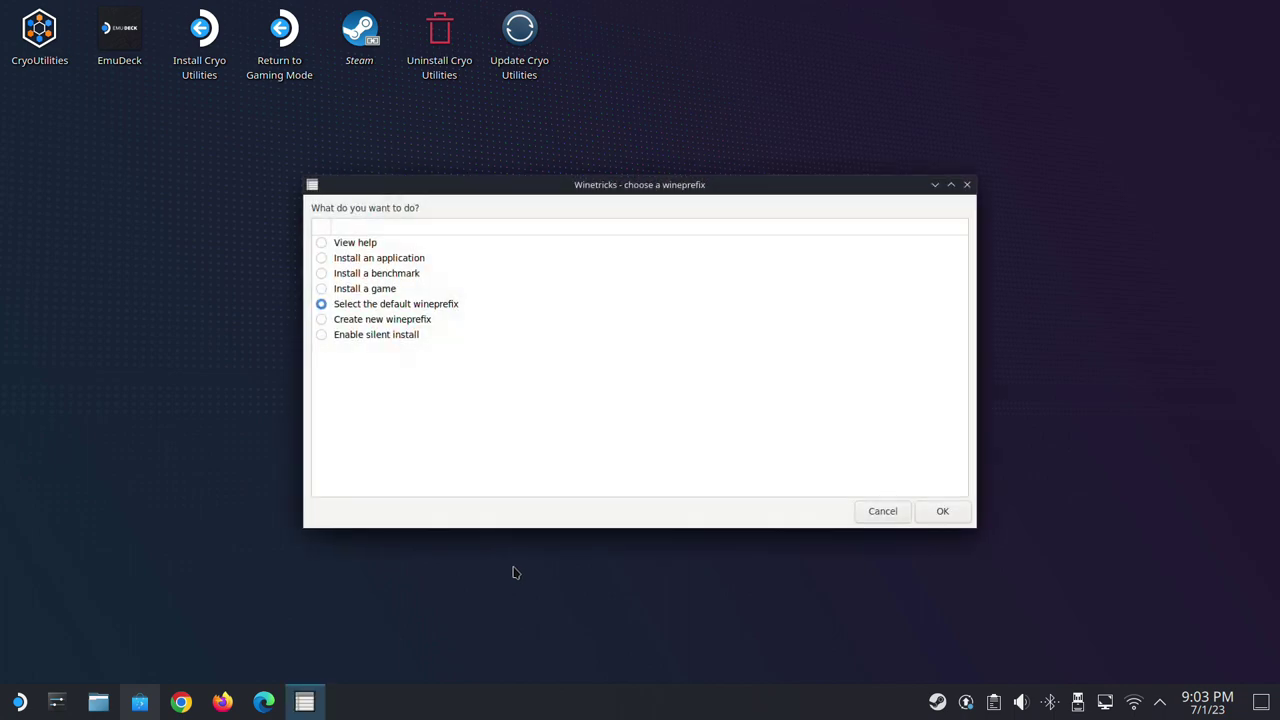
pyautogui.click(944, 511)
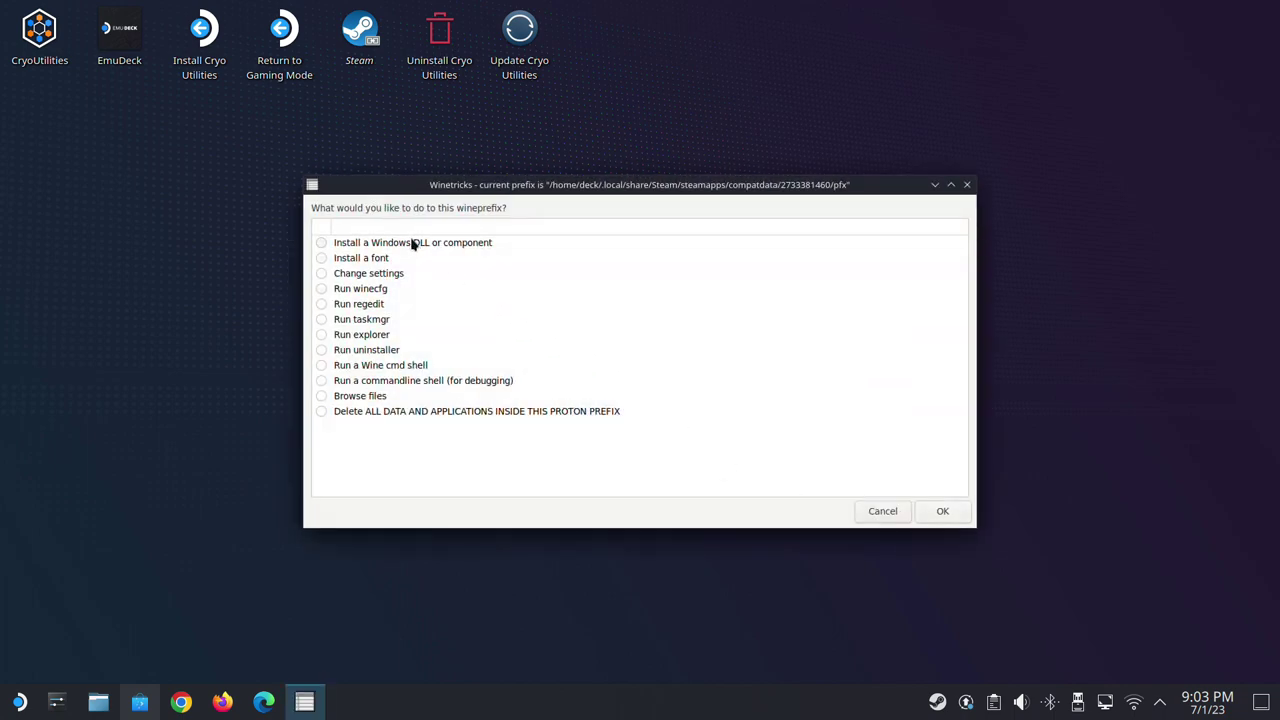
pyautogui.click(413, 244)
pyautogui.click(955, 512)
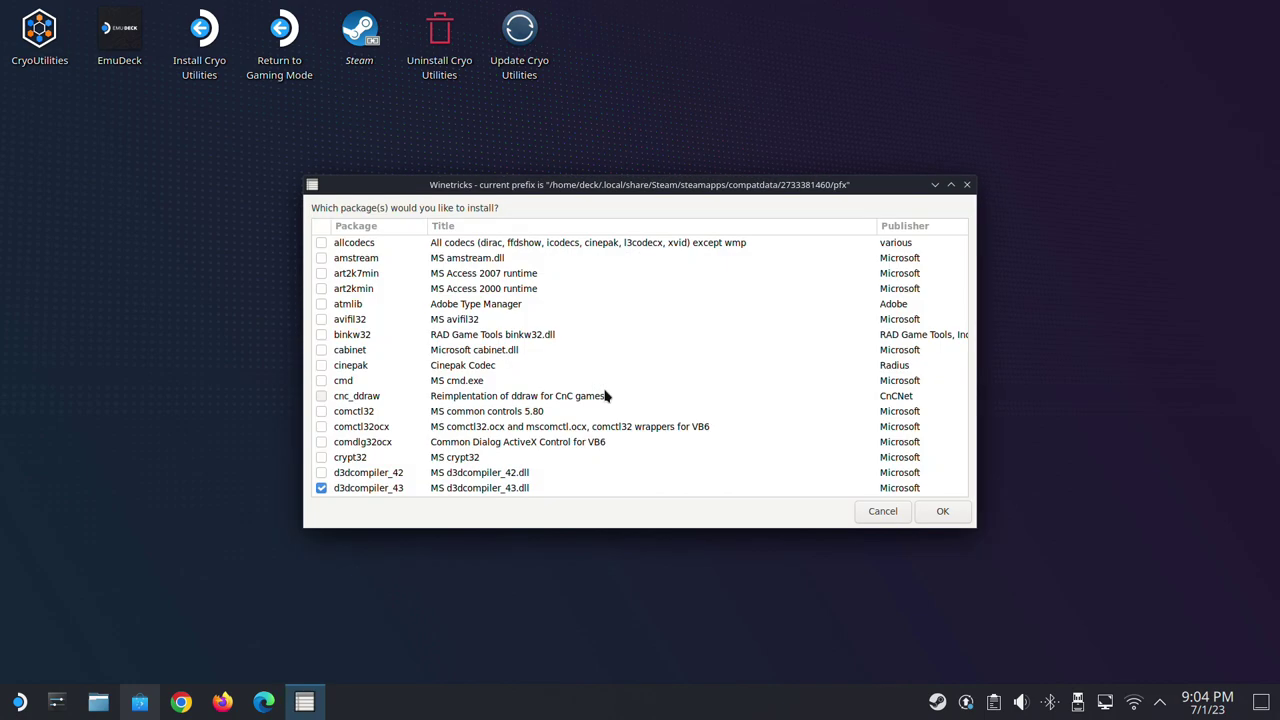
# Step: Examine the installable Windows packages in the Winetricks list, from the d3dcompiler DLLs to the Visual C++ runtimes
pyautogui.scroll(-2, 512, 372)
pyautogui.scroll(-2, 512, 372)
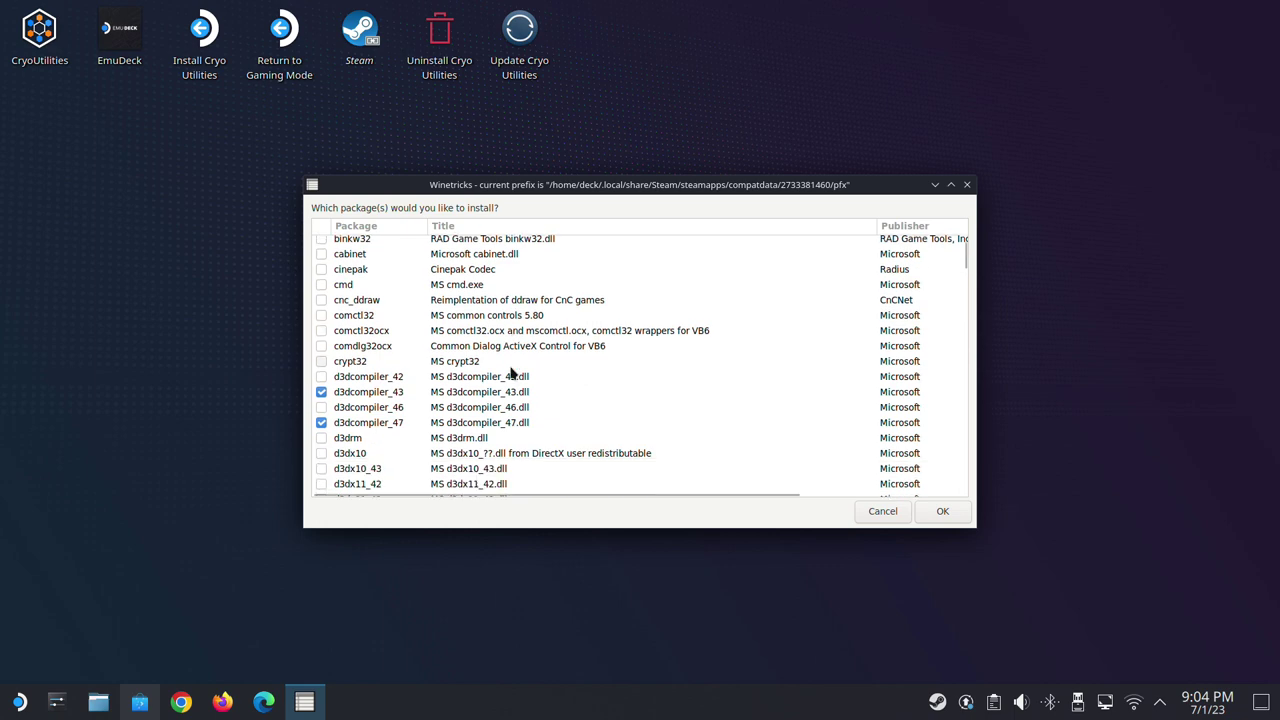
pyautogui.click(473, 398)
pyautogui.scroll(-2, 470, 427)
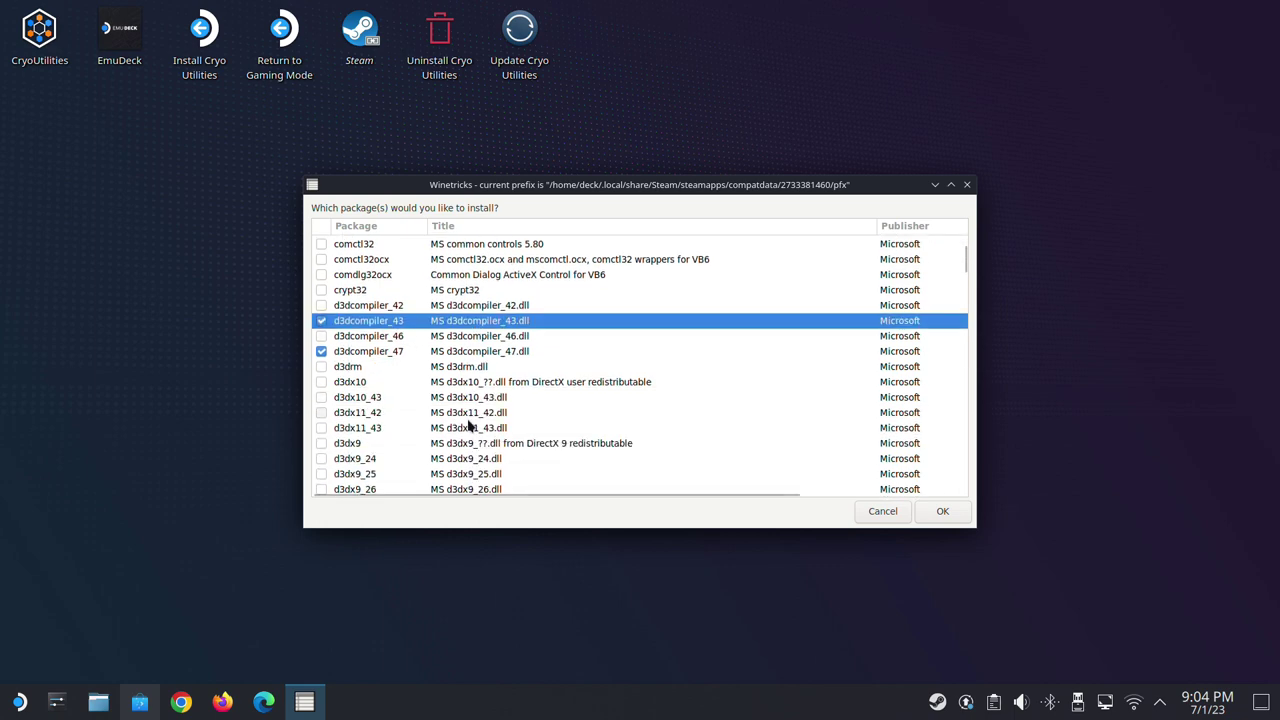
pyautogui.scroll(-15, 470, 425)
pyautogui.scroll(5, 468, 420)
pyautogui.scroll(-5, 466, 400)
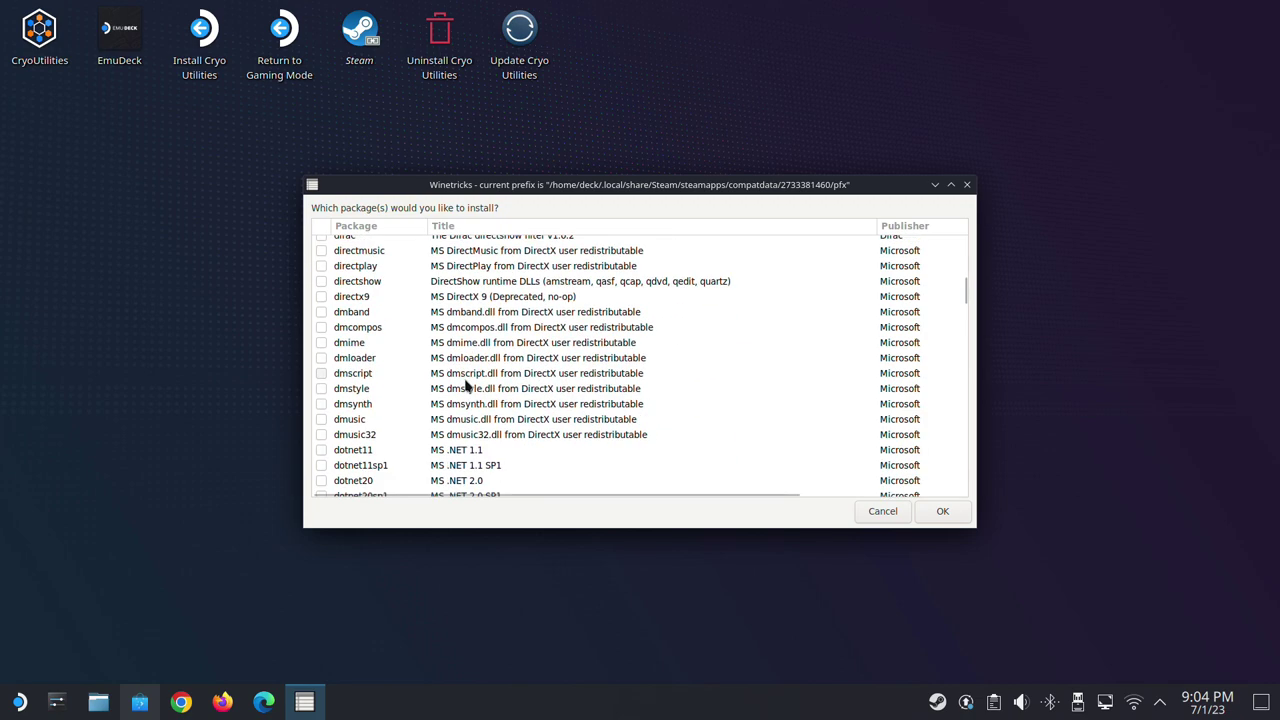
pyautogui.scroll(-15, 466, 388)
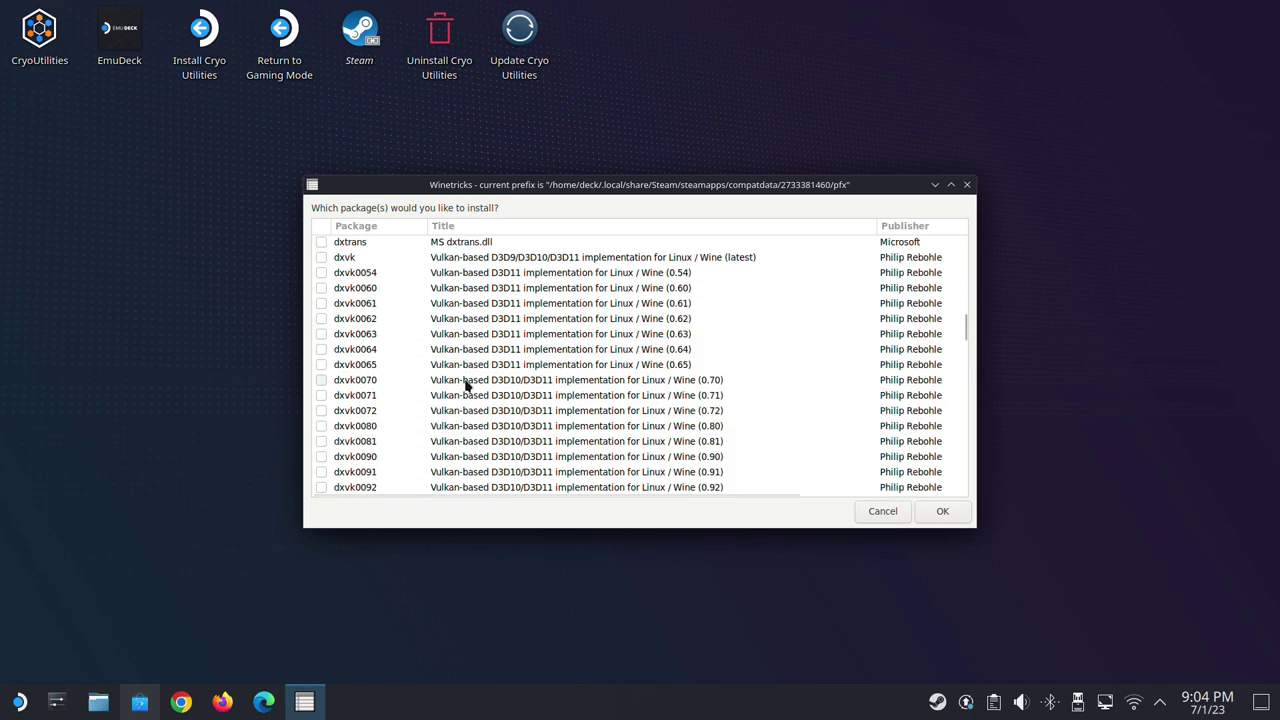
pyautogui.scroll(-20, 466, 386)
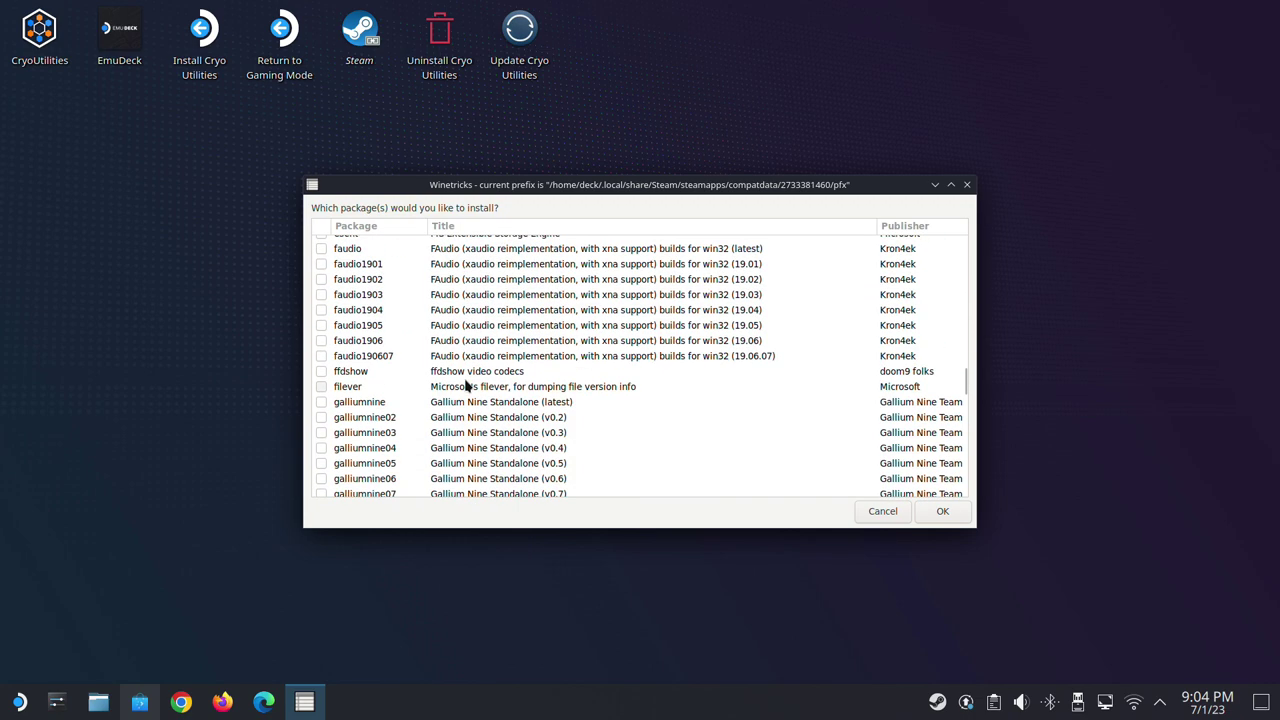
pyautogui.scroll(-20, 466, 386)
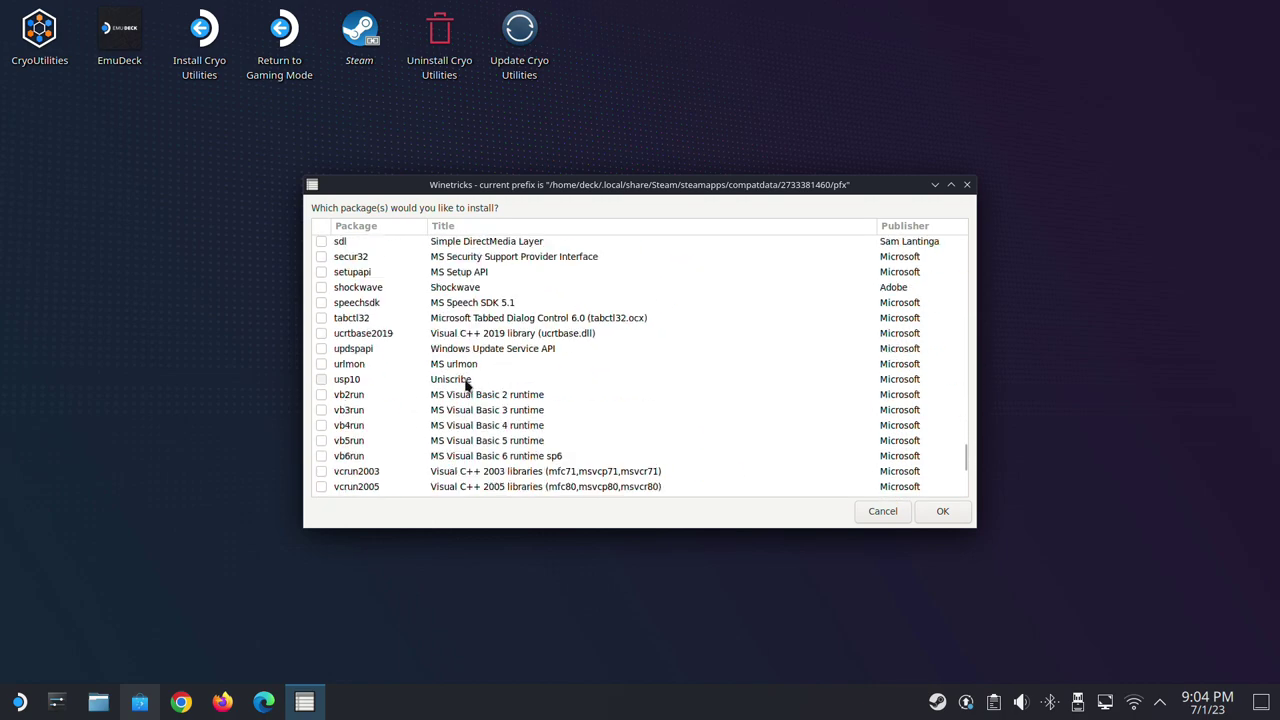
pyautogui.scroll(-4, 466, 386)
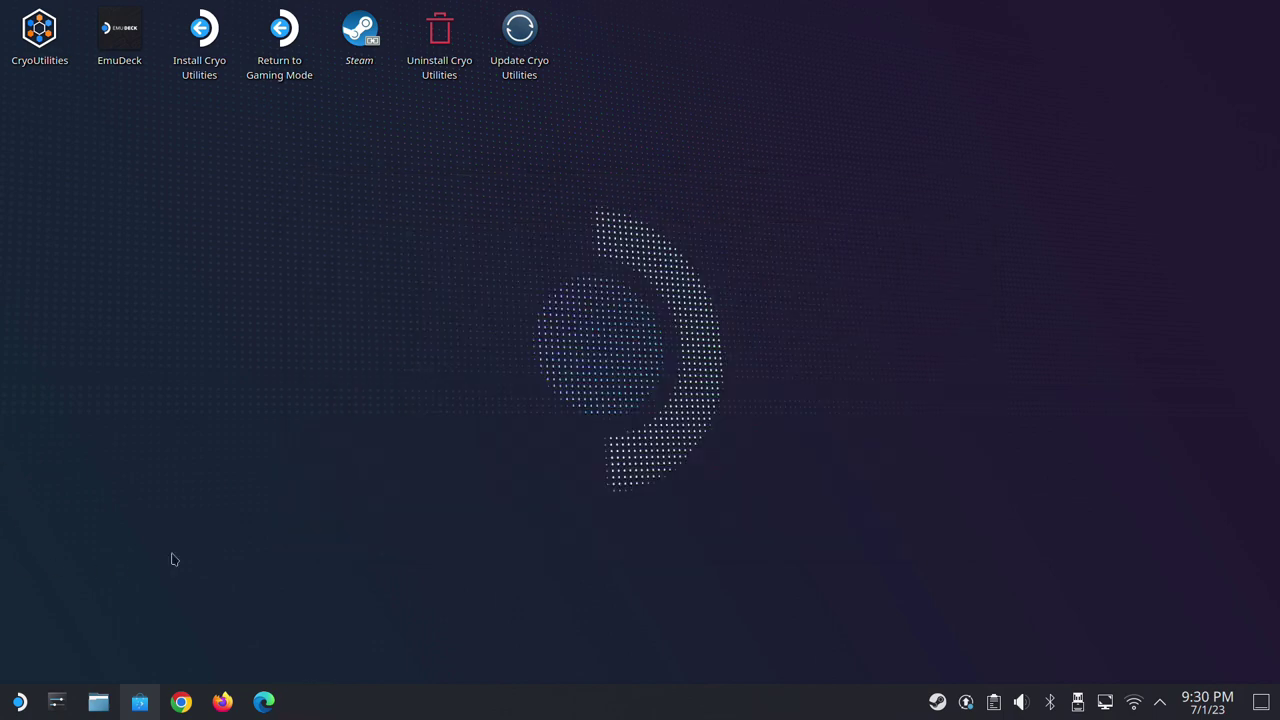
# Step: Search the Discover software store for warpinator, open the Warpinator page, and launch the application
pyautogui.click(140, 702)
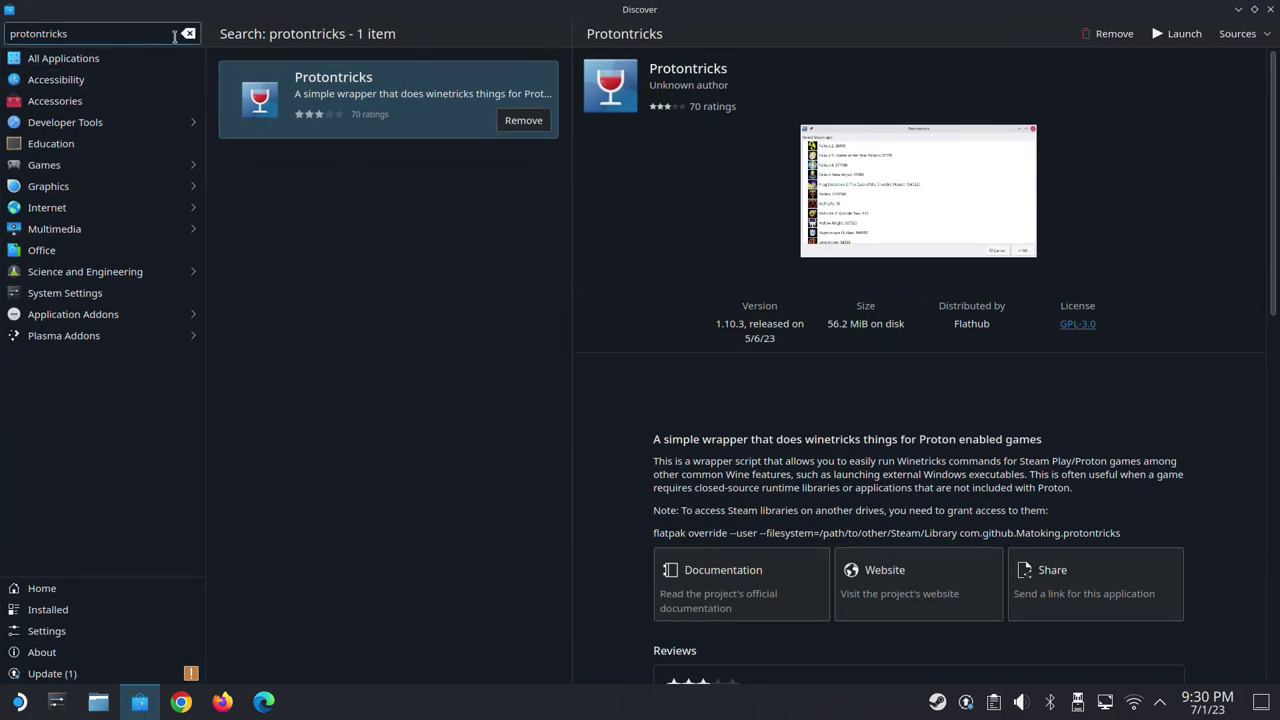
pyautogui.hotkey('ctrl', 'a')
pyautogui.press('BackSpace')
pyautogui.write('wa')
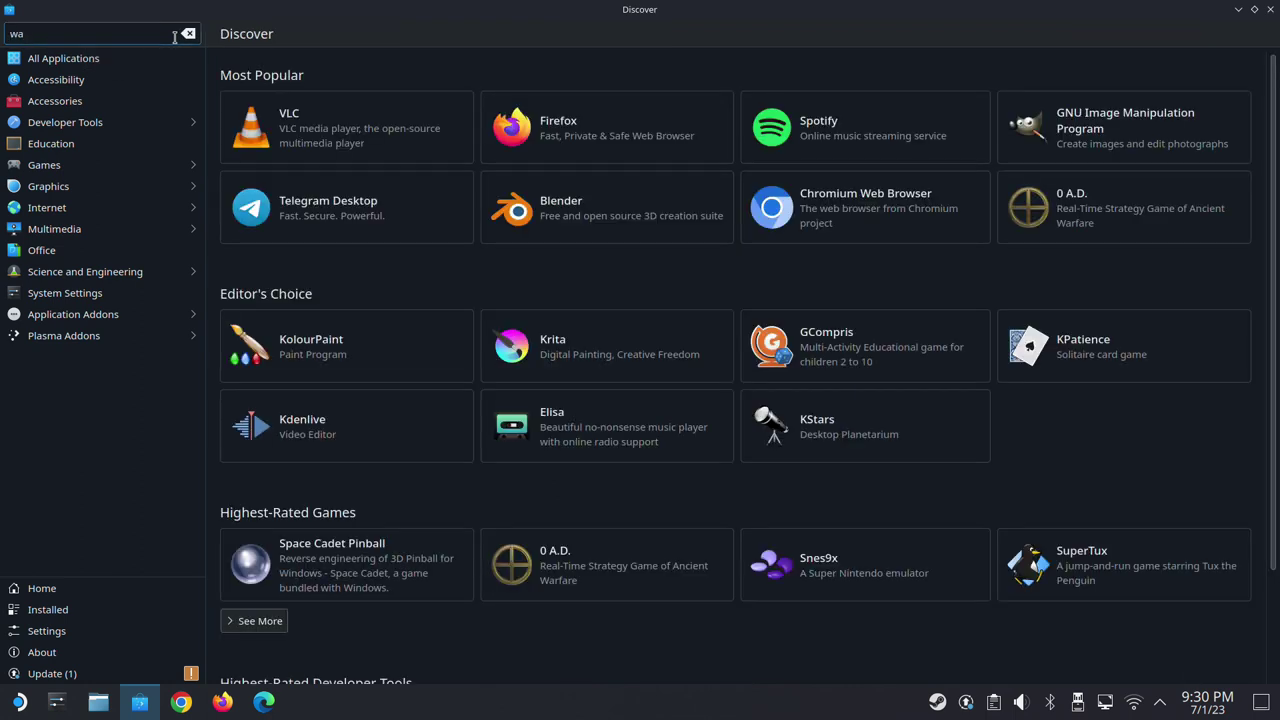
pyautogui.write('rpinator')
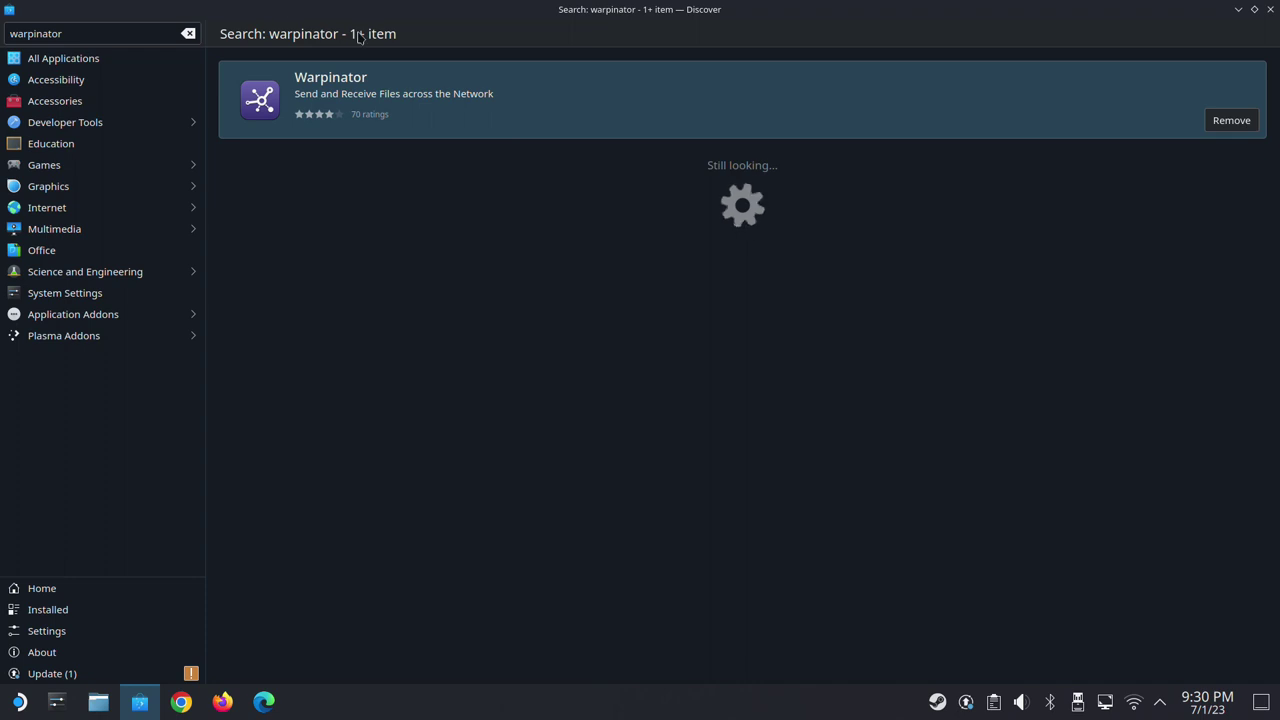
pyautogui.click(478, 108)
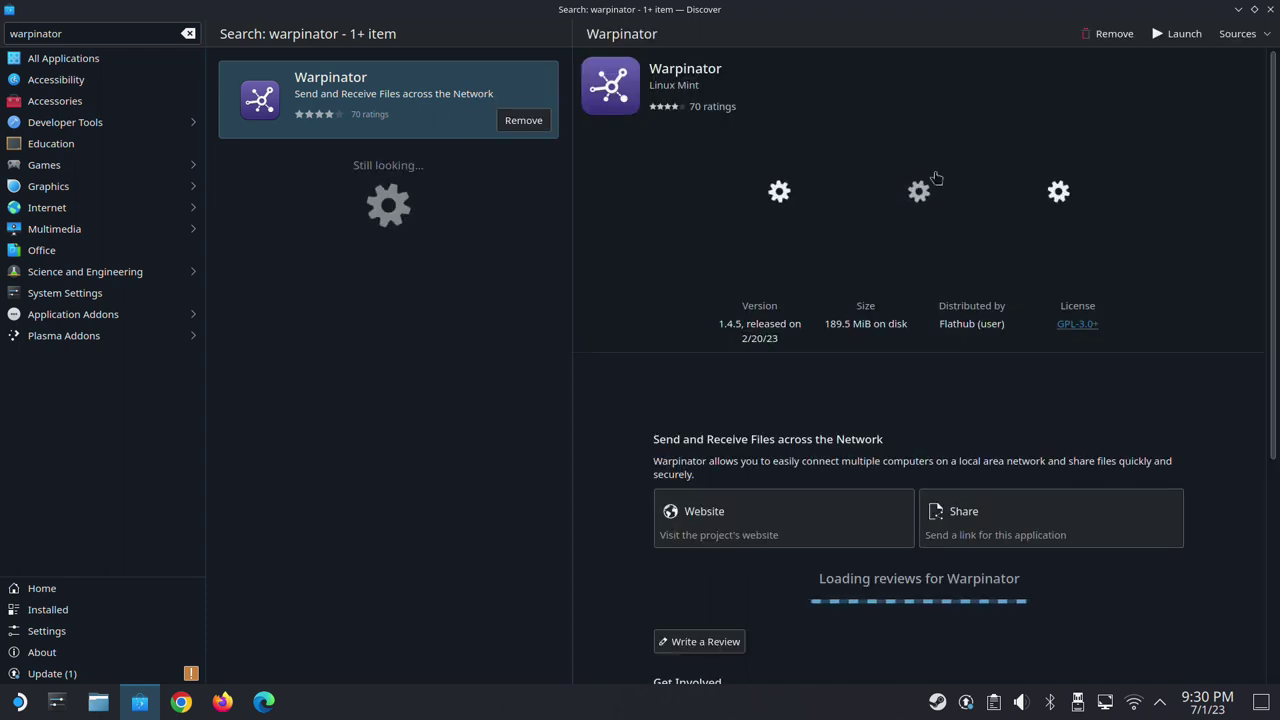
pyautogui.click(1176, 34)
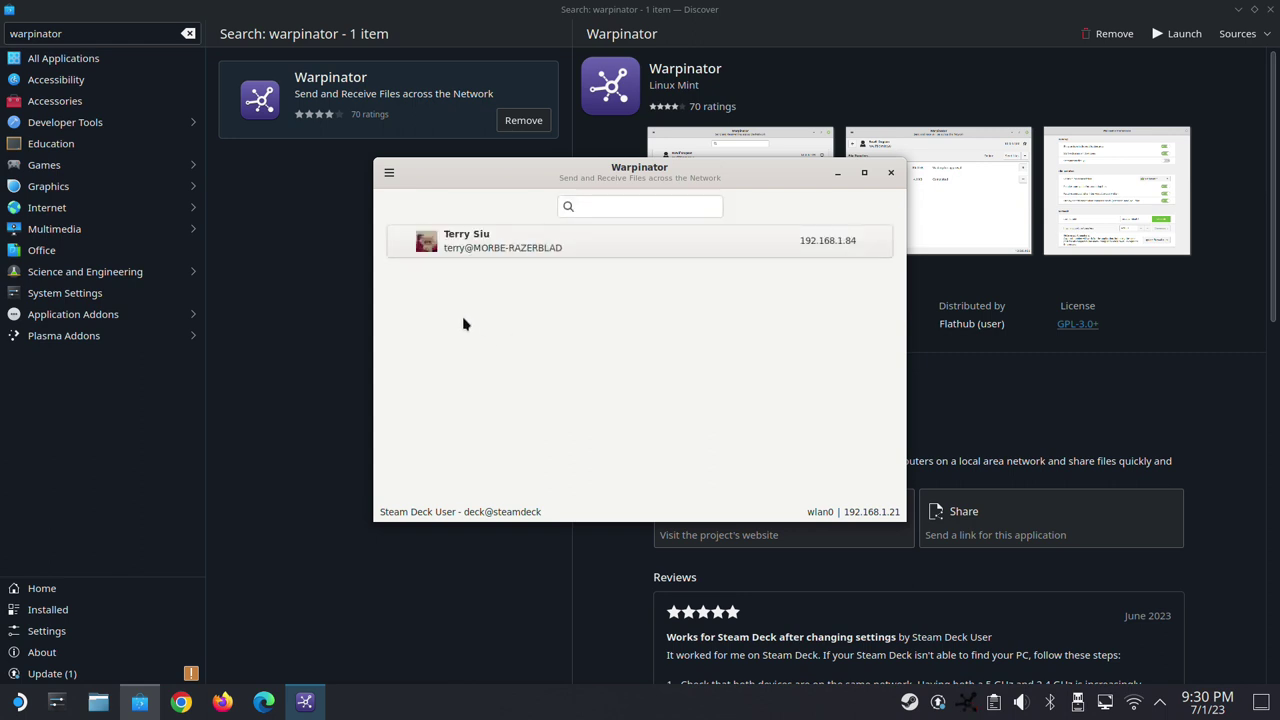
# Step: Accept the incoming Pokemon Y (USA).3ds transfer from the connected computer and open the received file's folder in a maximized window
pyautogui.click(520, 253)
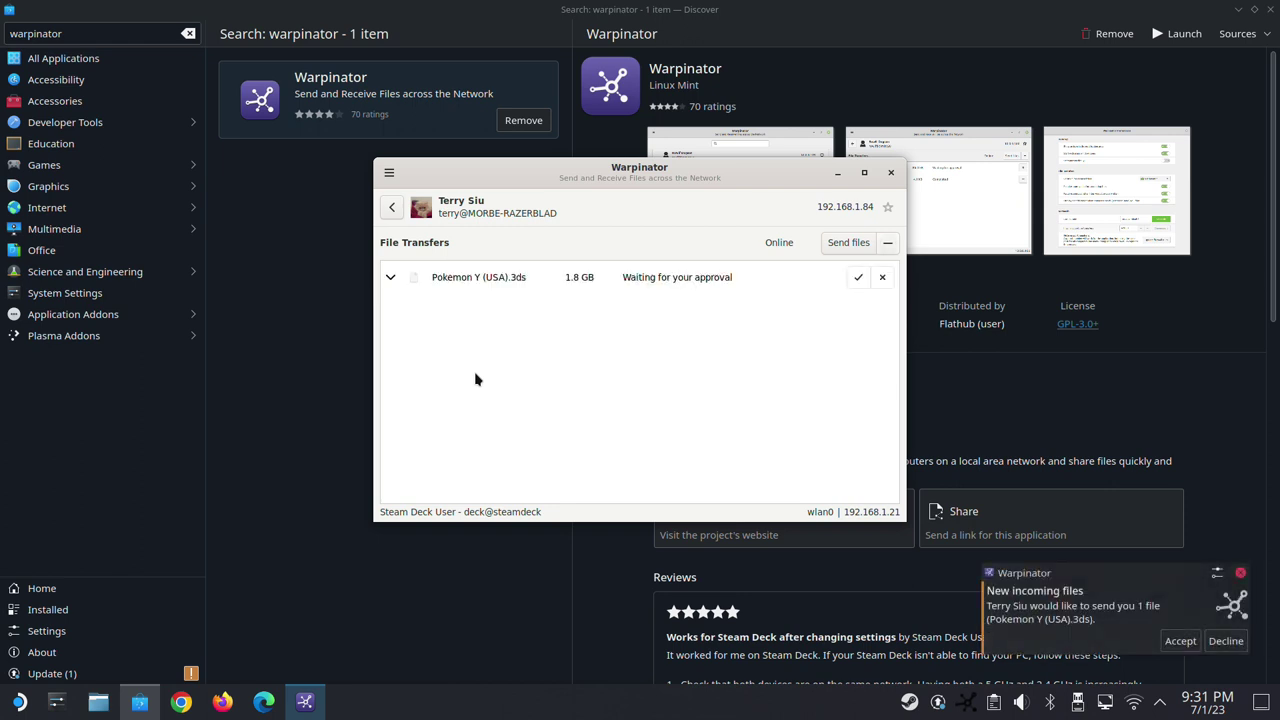
pyautogui.click(858, 279)
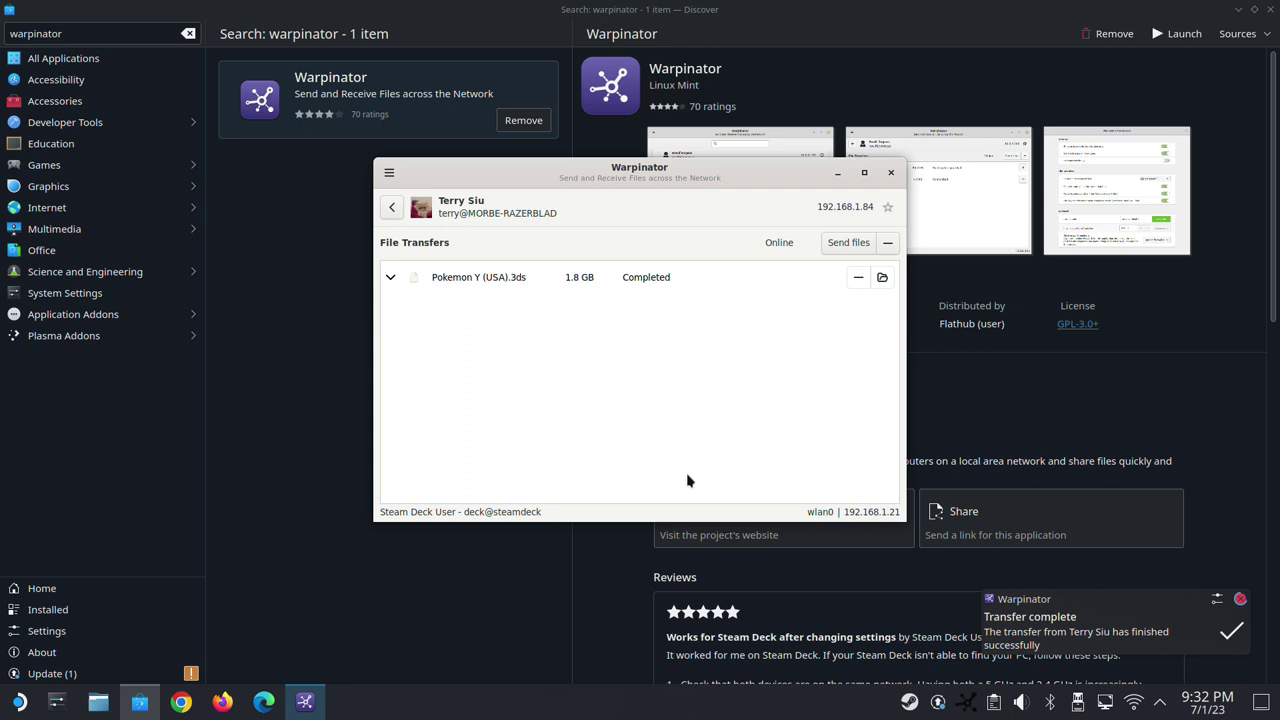
pyautogui.click(878, 280)
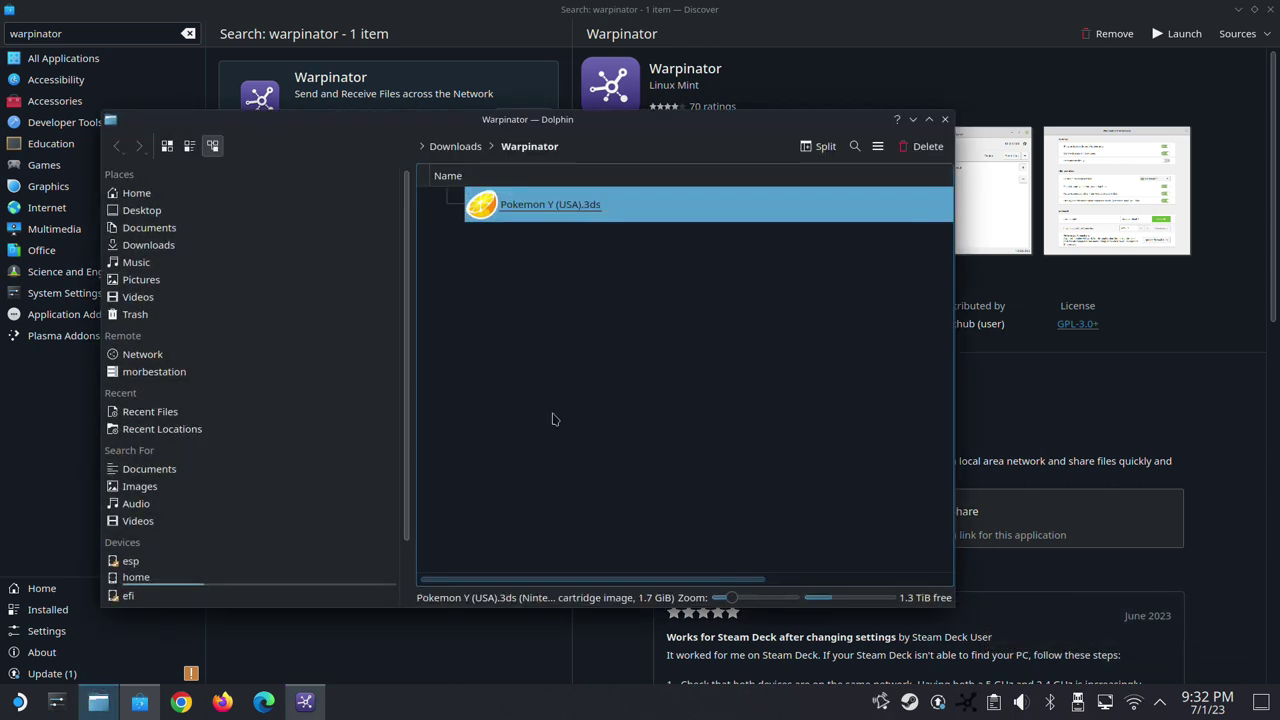
pyautogui.click(929, 120)
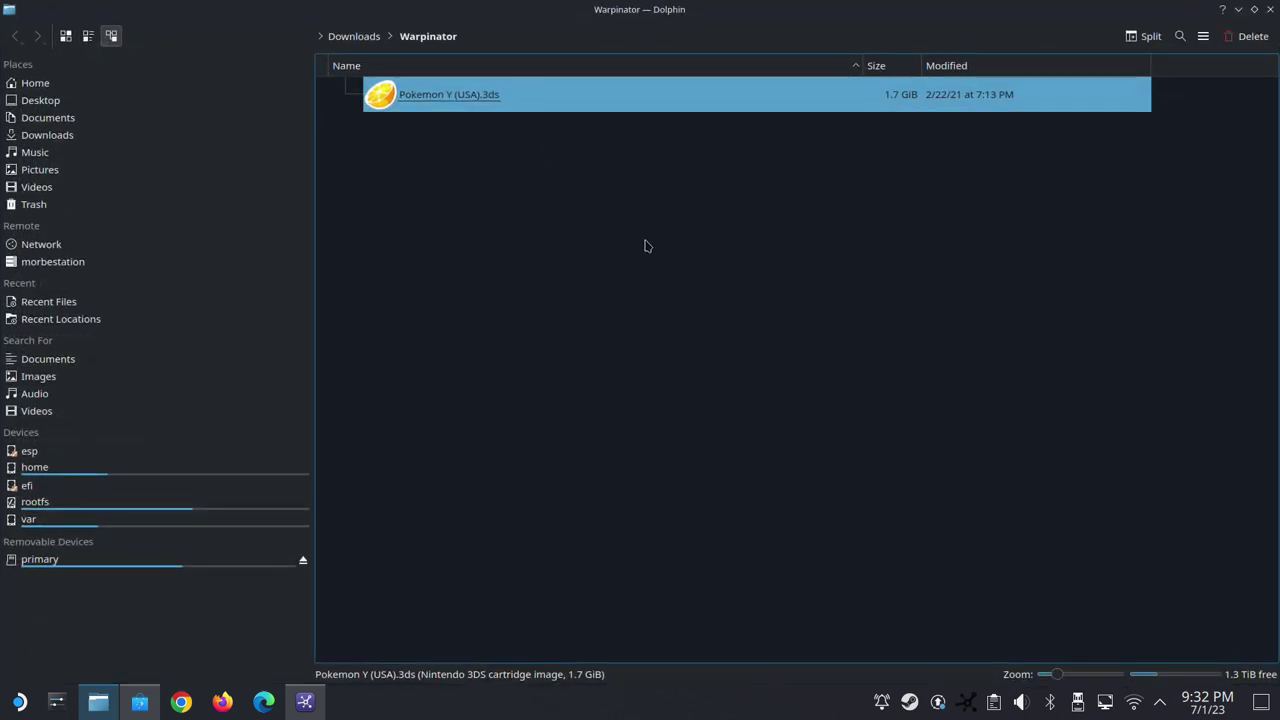
pyautogui.click(590, 232)
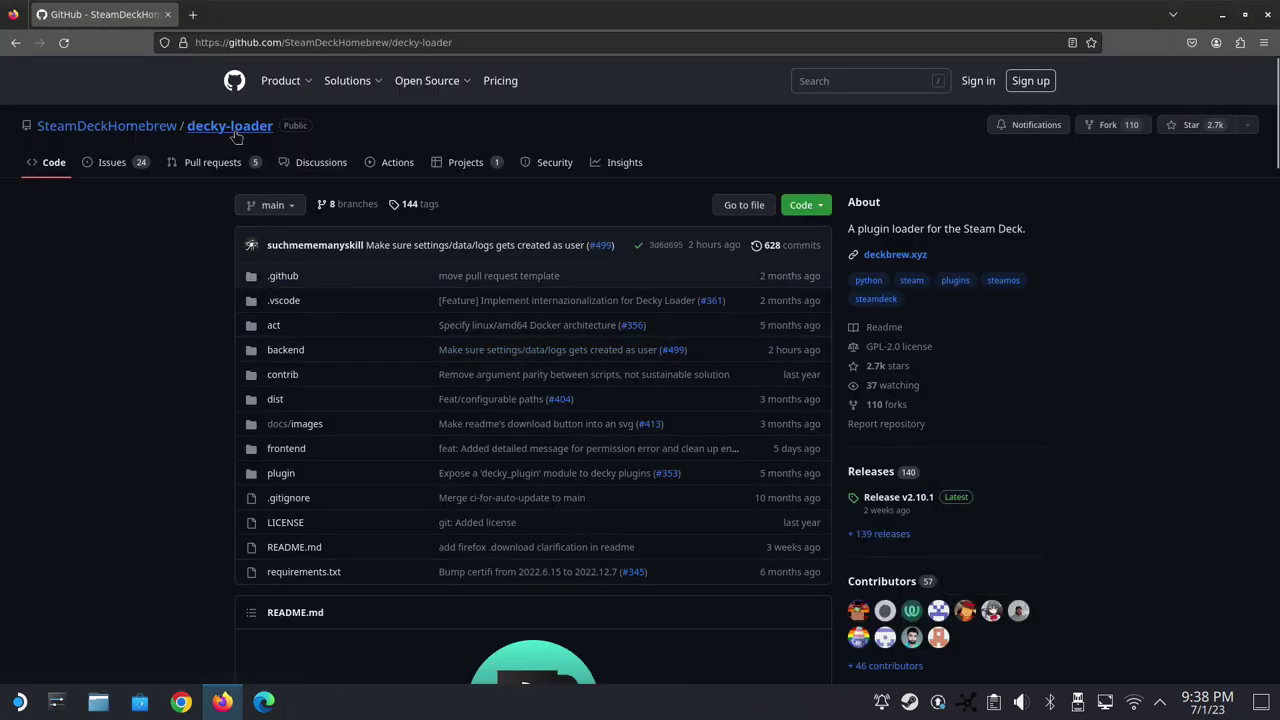
# Step: Download the Decky Loader installer from its GitHub README and minimize the browser
pyautogui.scroll(-5, 548, 369)
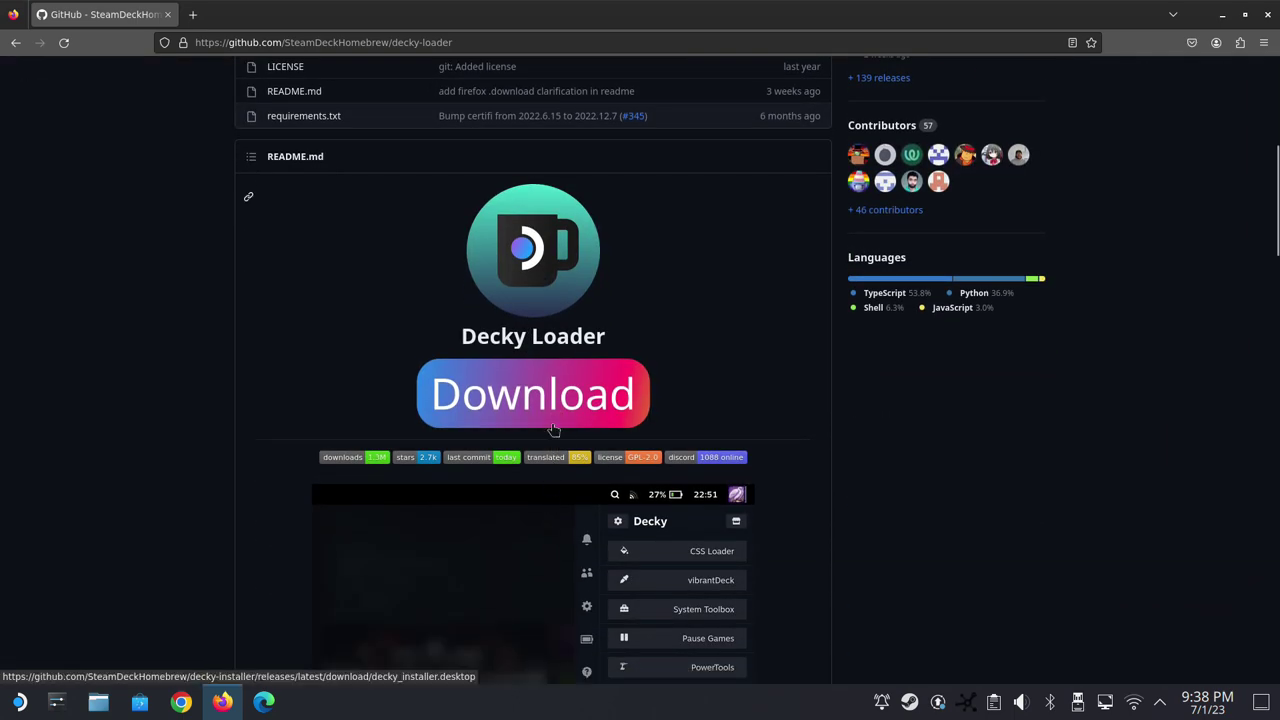
pyautogui.click(552, 431)
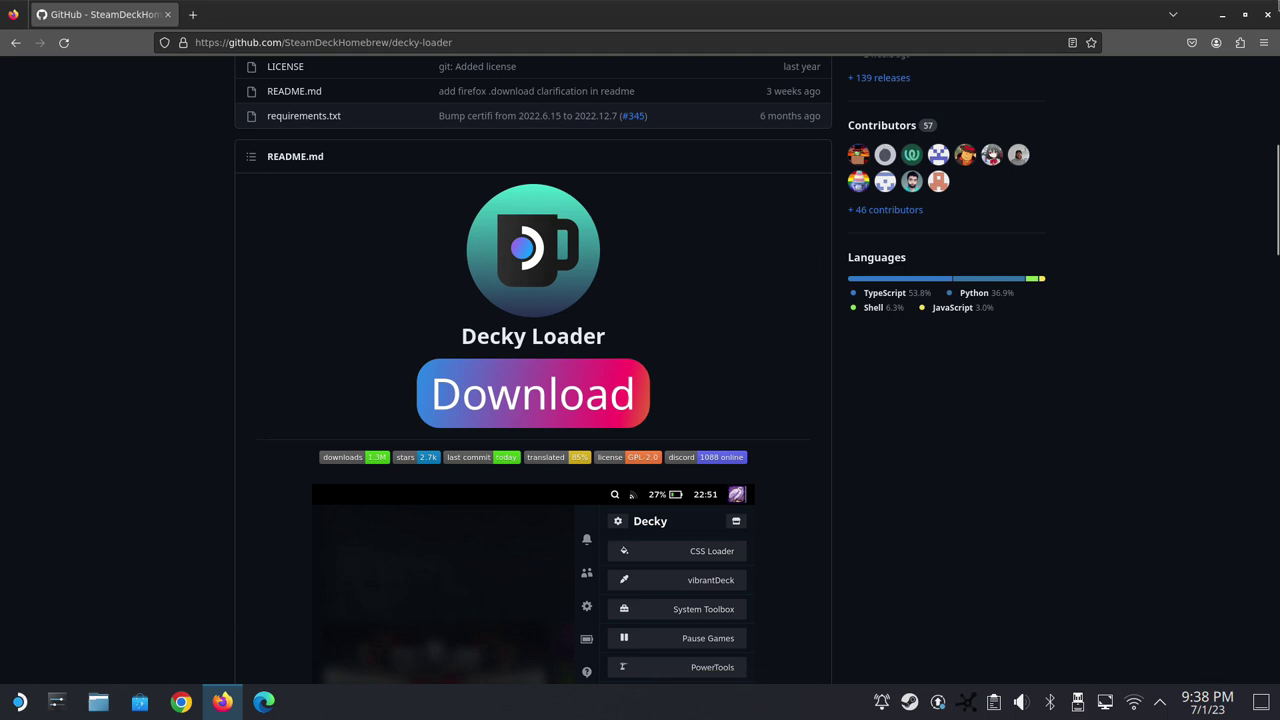
pyautogui.click(1222, 14)
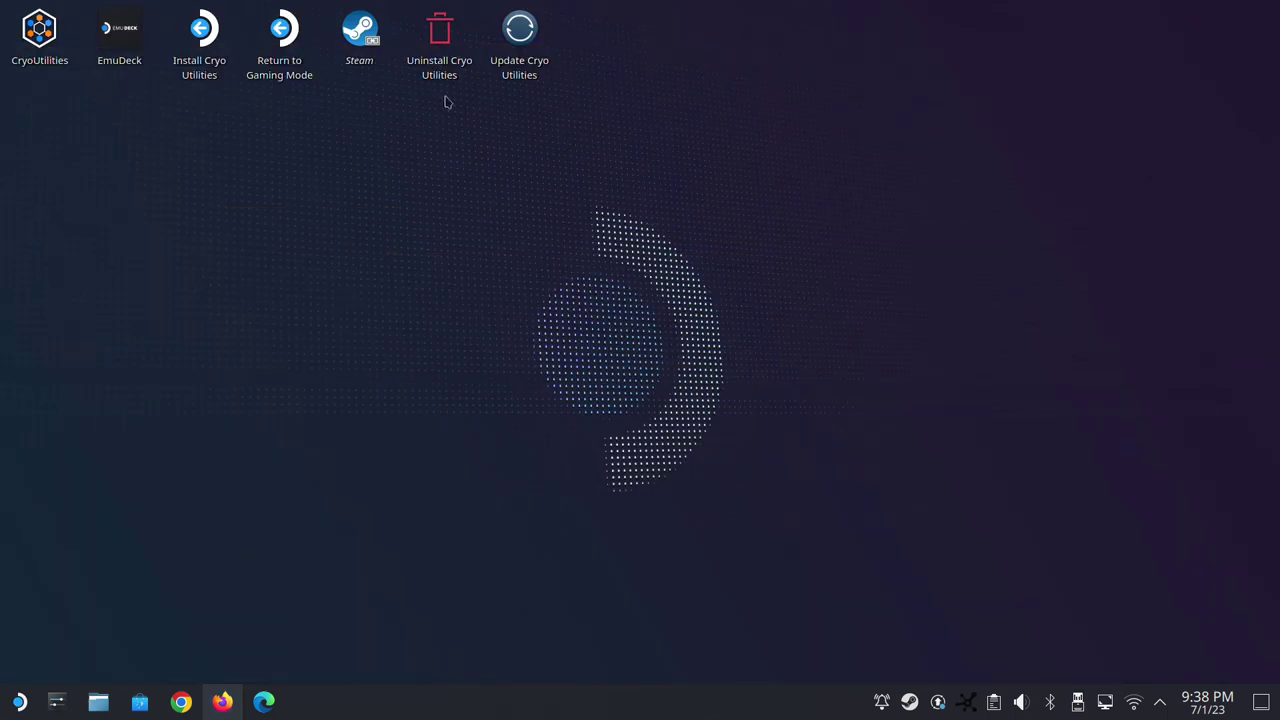
# Step: Launch EmuDeck in a maximized window, view the Power Tools configuration page, and return to the welcome page
pyautogui.click(128, 46)
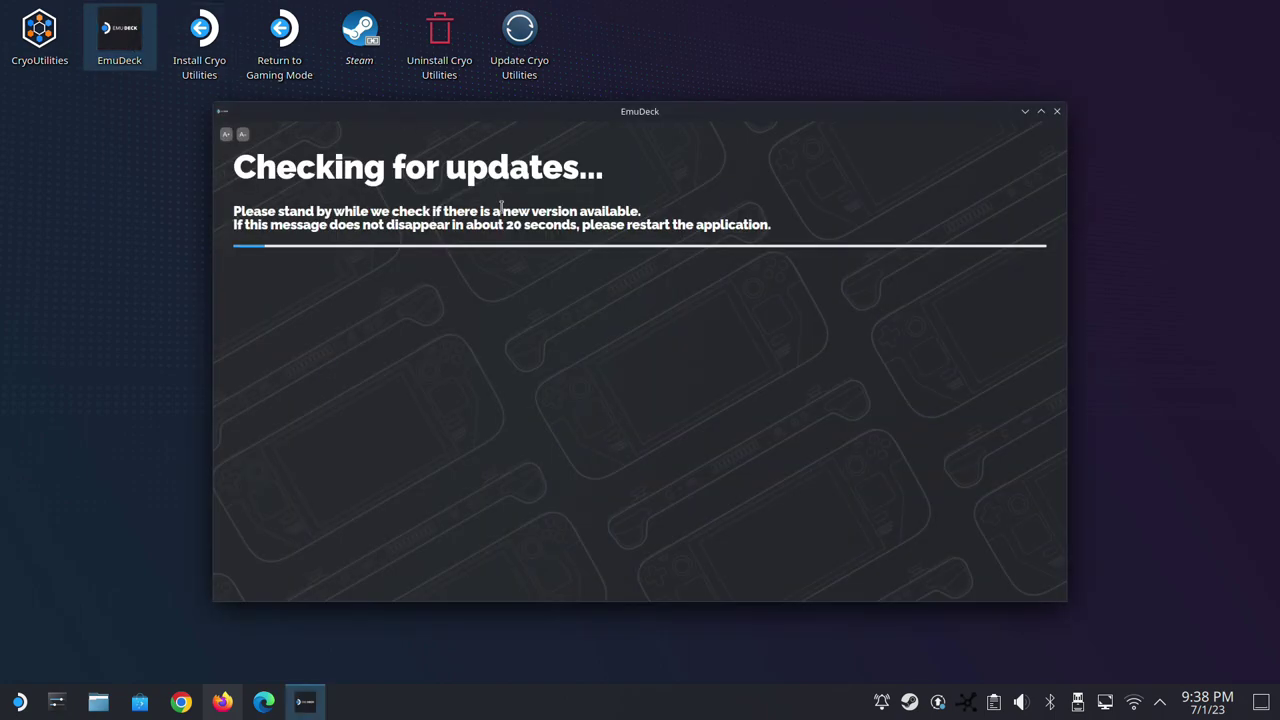
pyautogui.click(1041, 111)
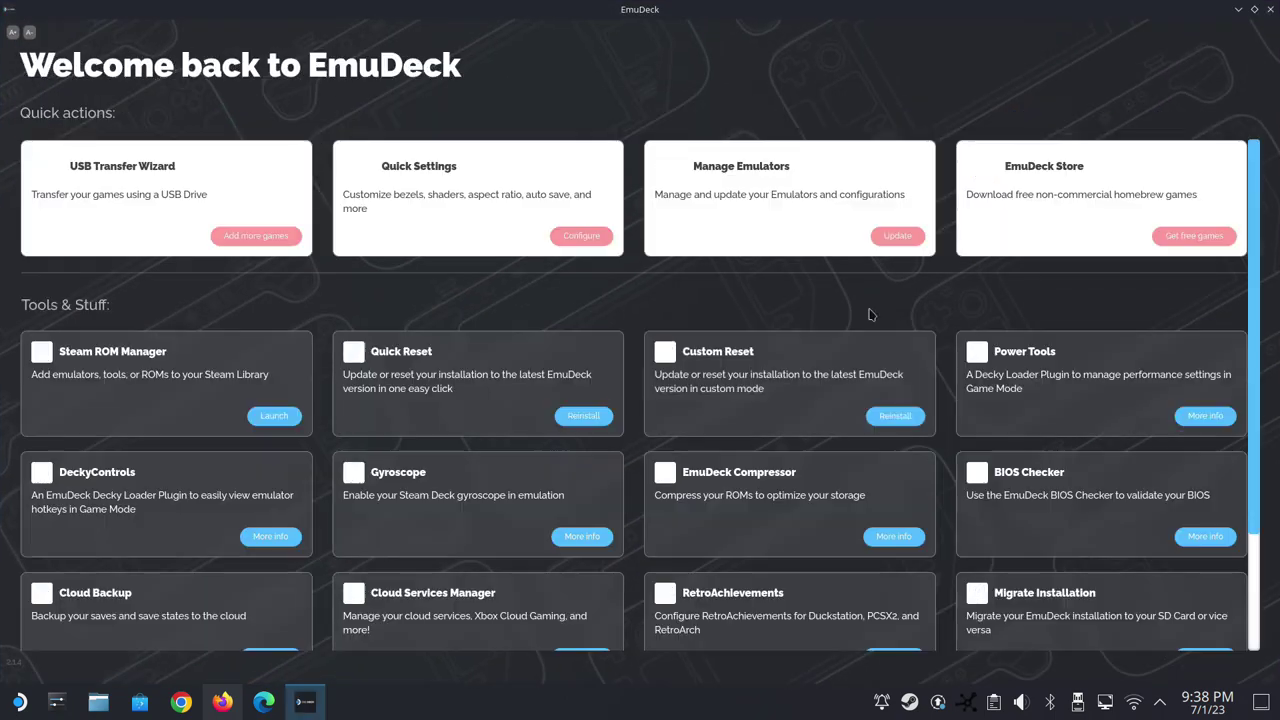
pyautogui.click(1062, 390)
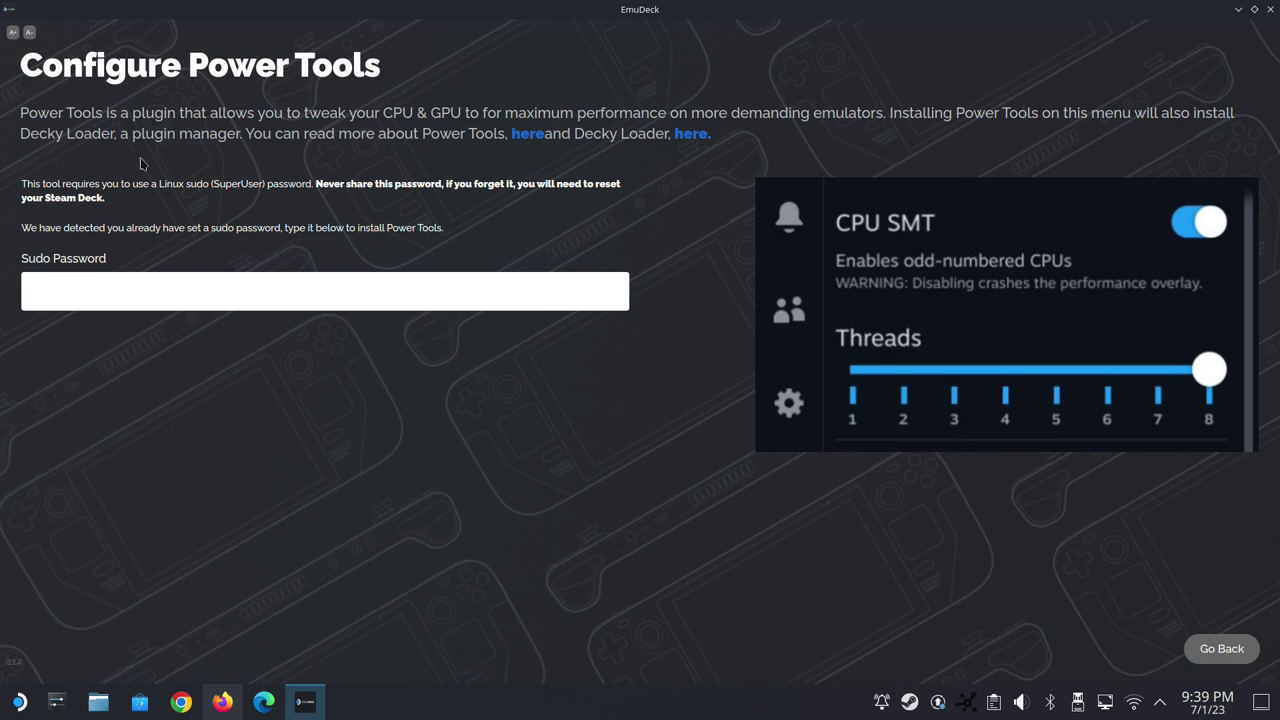
pyautogui.click(1222, 648)
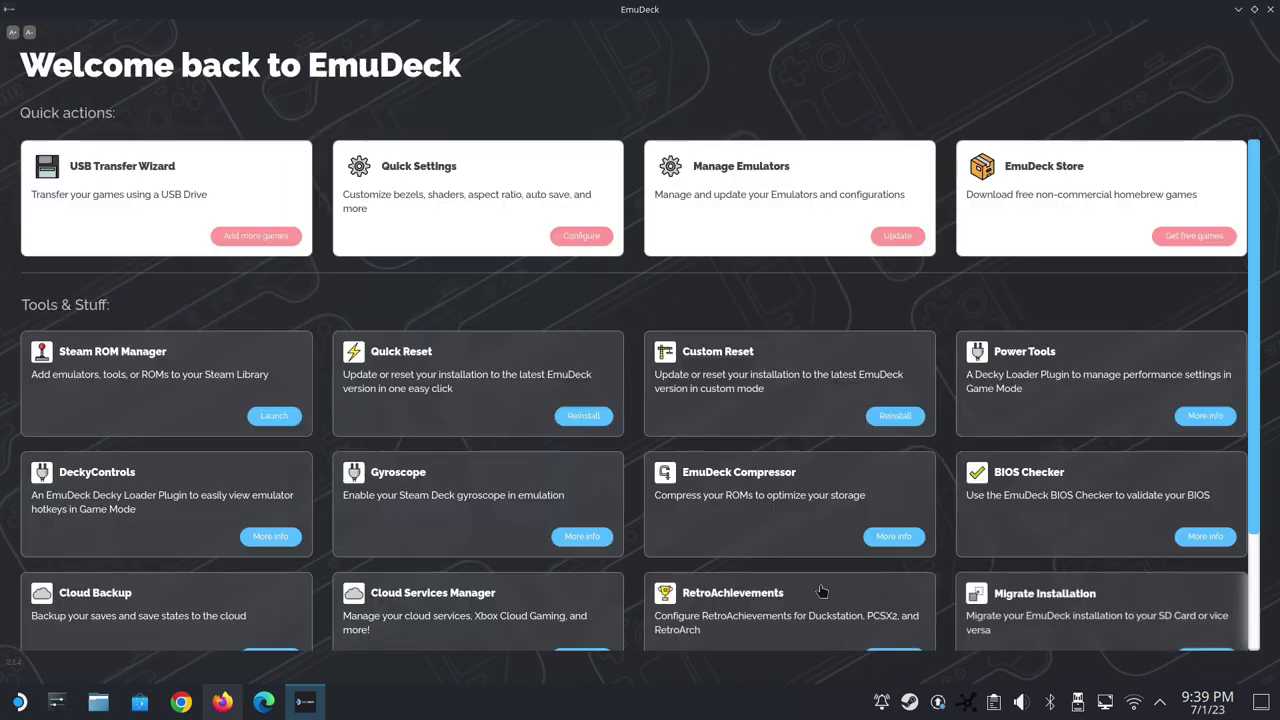
# Step: Restart the Steam Deck and open the Decky plugin list from Gaming Mode's quick access menu
pyautogui.click(19, 701)
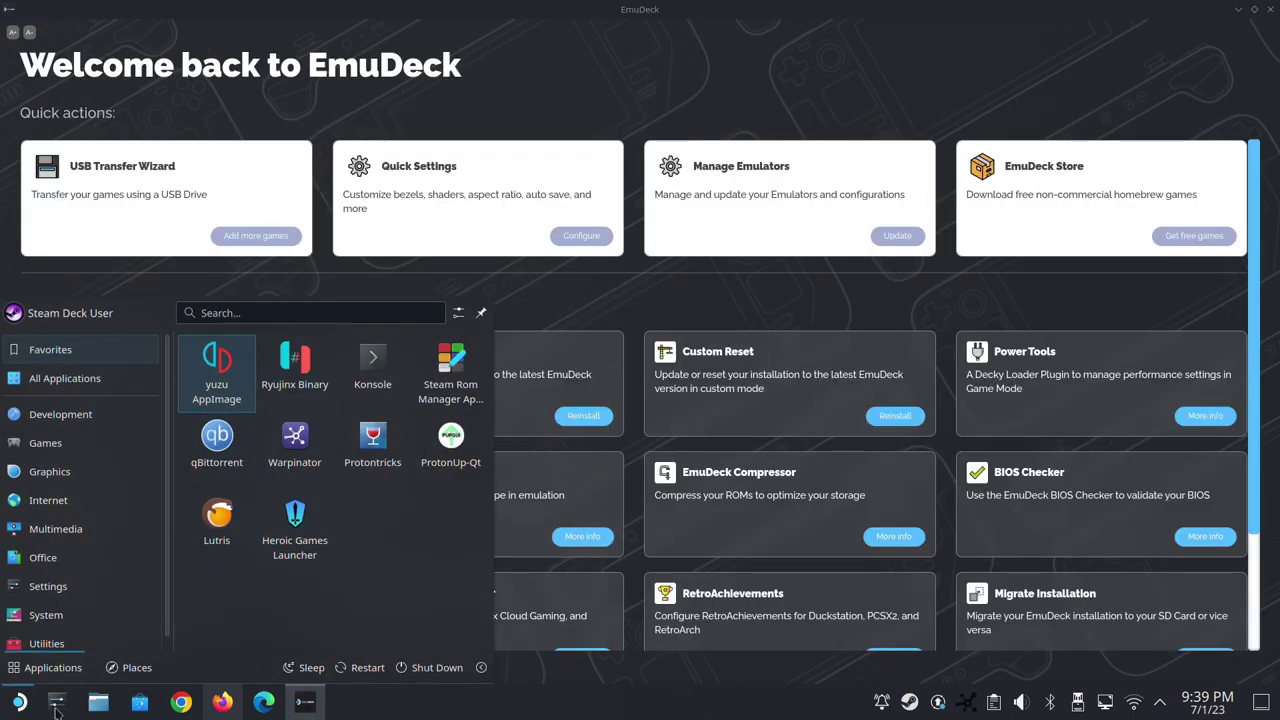
pyautogui.click(365, 668)
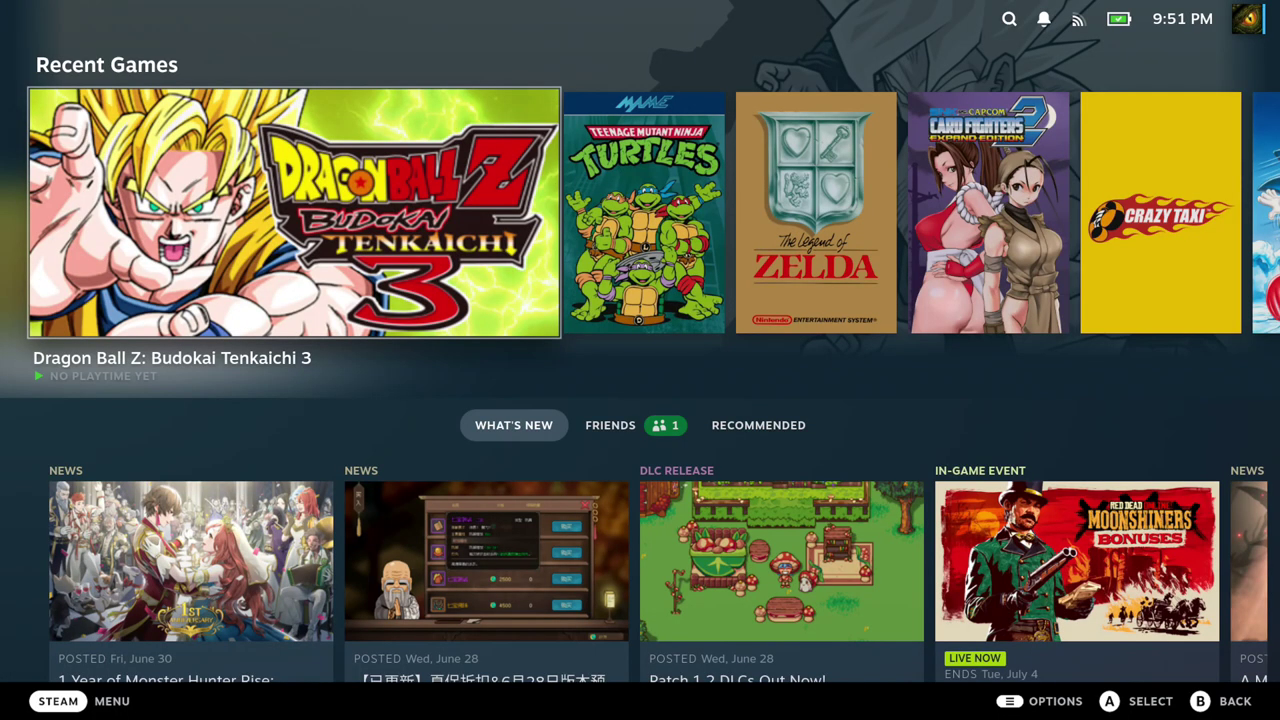
pyautogui.hotkey('ctrl', '2')
pyautogui.press('Down')
pyautogui.press('Left')
pyautogui.press('Down')
pyautogui.press('Down')
pyautogui.press('Down')
pyautogui.press('Down')
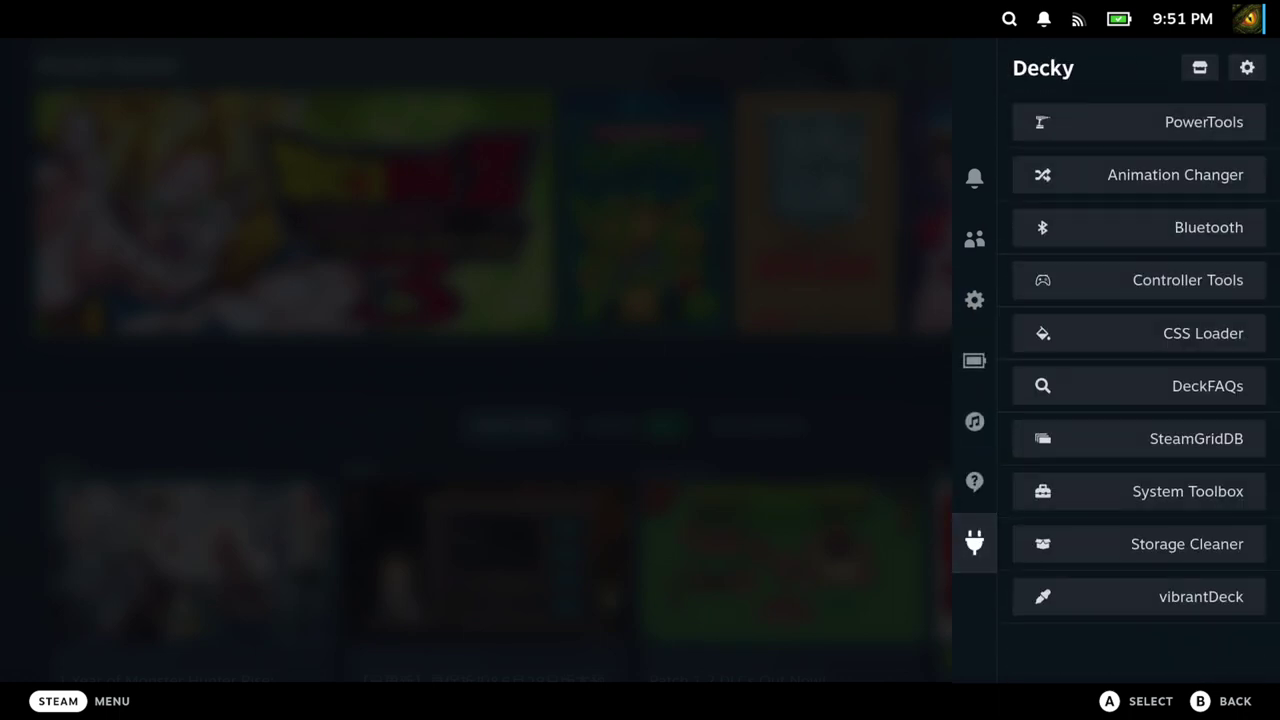
# Step: Open the Decky plugin store from the plugin list
pyautogui.press('Right')
pyautogui.press('Down')
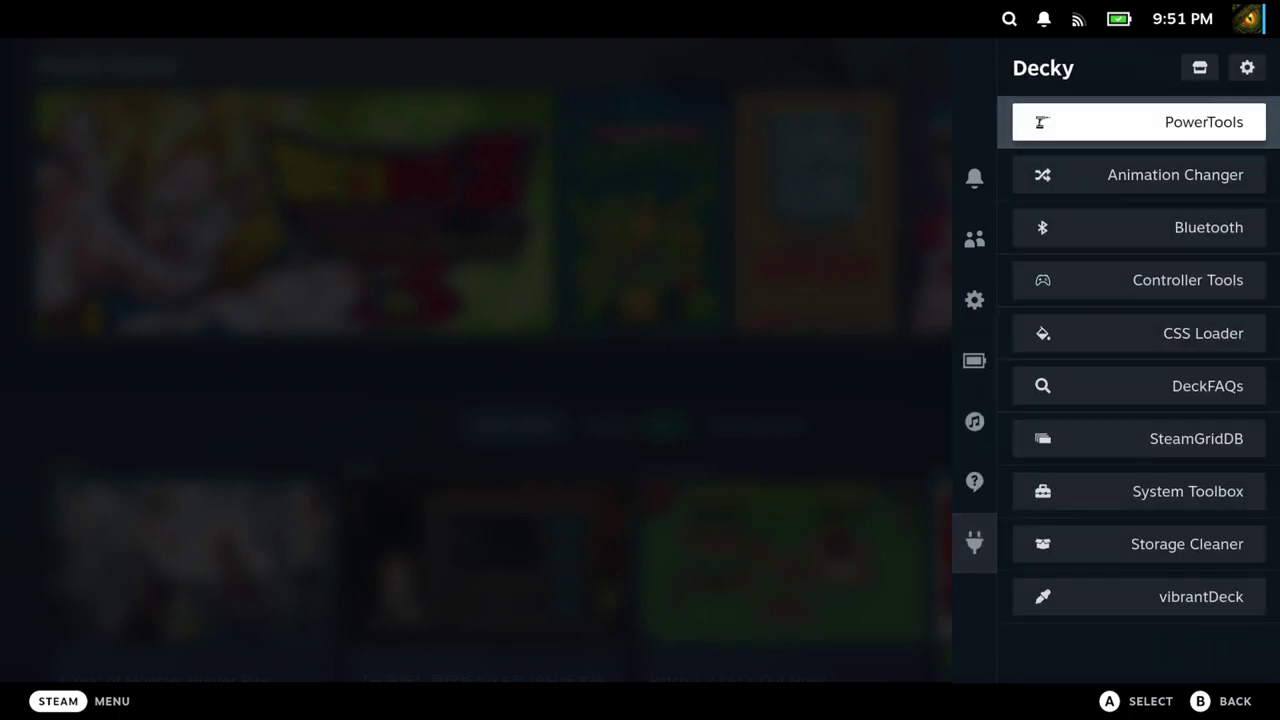
pyautogui.press('Up')
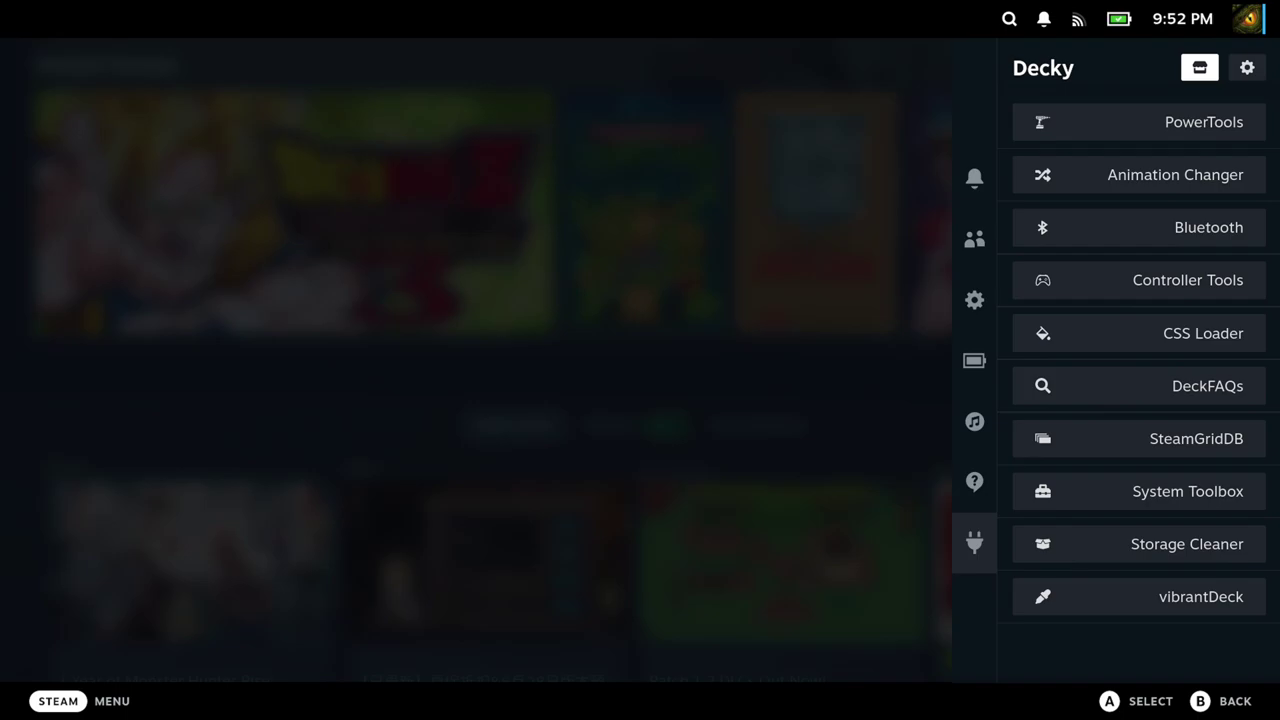
pyautogui.press('Escape')
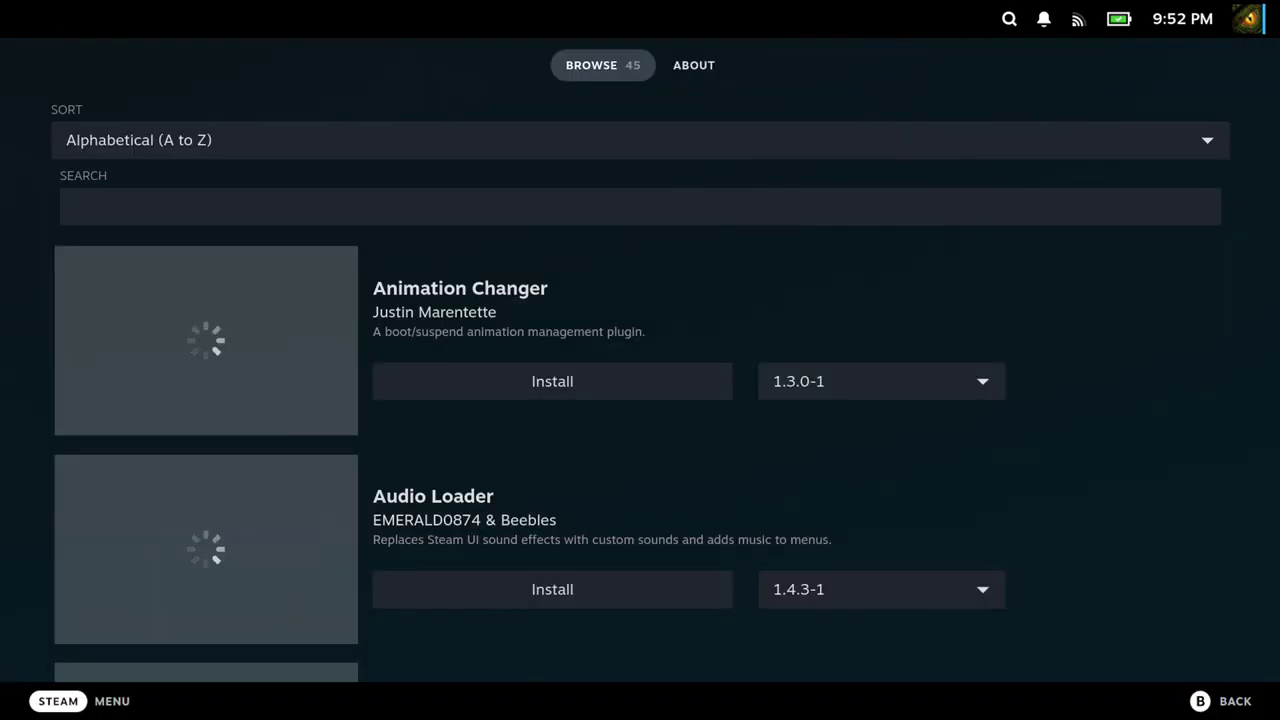
# Step: Browse the alphabetical plugin catalogue in the Decky store from Animation Changer down to FriendsFix
pyautogui.press('Down')
pyautogui.press('Down')
pyautogui.press('Down')
pyautogui.press('Down')
pyautogui.press('Down')
pyautogui.press('Down')
pyautogui.press('Down')
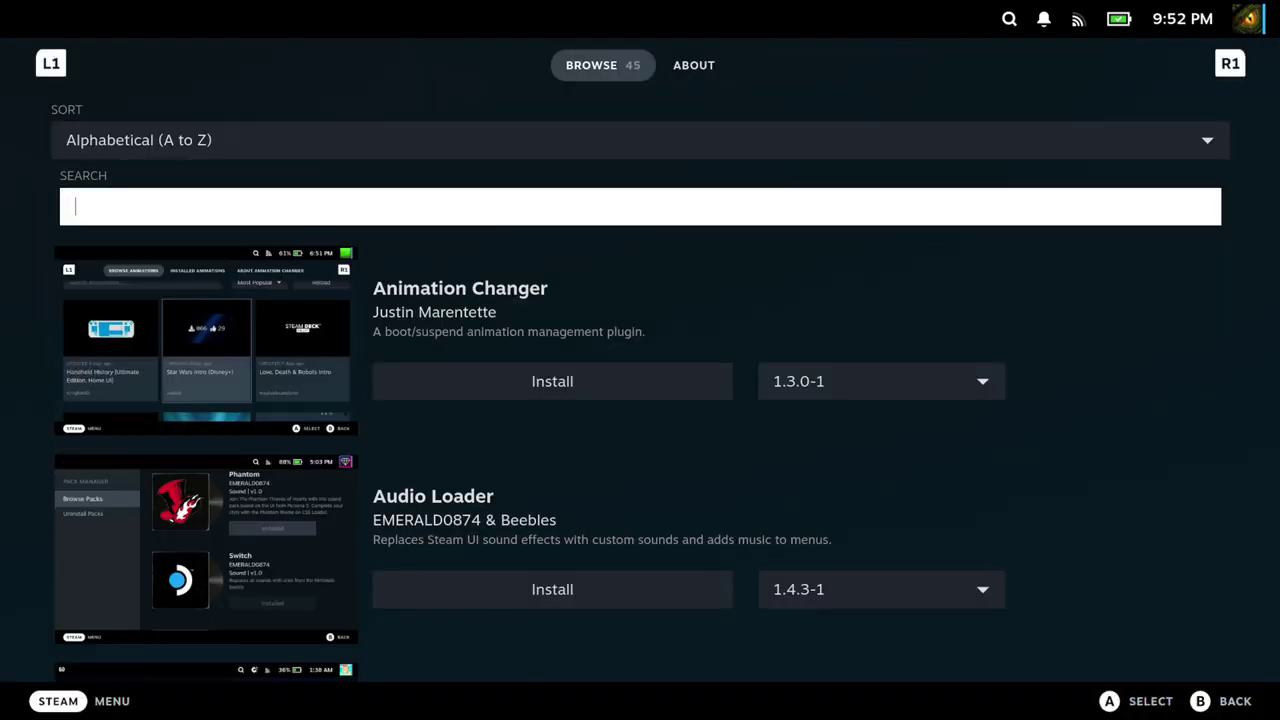
pyautogui.press('Down')
pyautogui.press('Down')
pyautogui.press('Down')
pyautogui.press('Down')
pyautogui.press('Down')
pyautogui.press('Down')
pyautogui.press('Down')
pyautogui.press('Down')
pyautogui.press('Down')
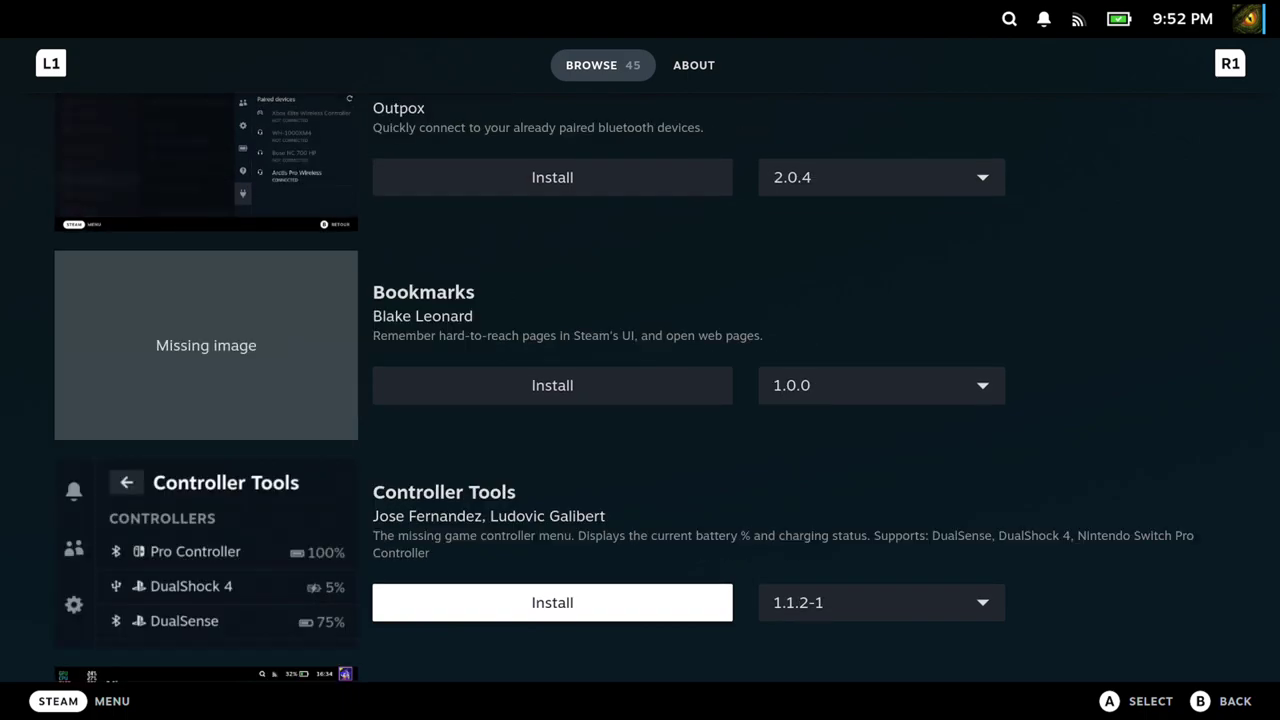
pyautogui.press('Down')
pyautogui.press('Down')
pyautogui.press('Down')
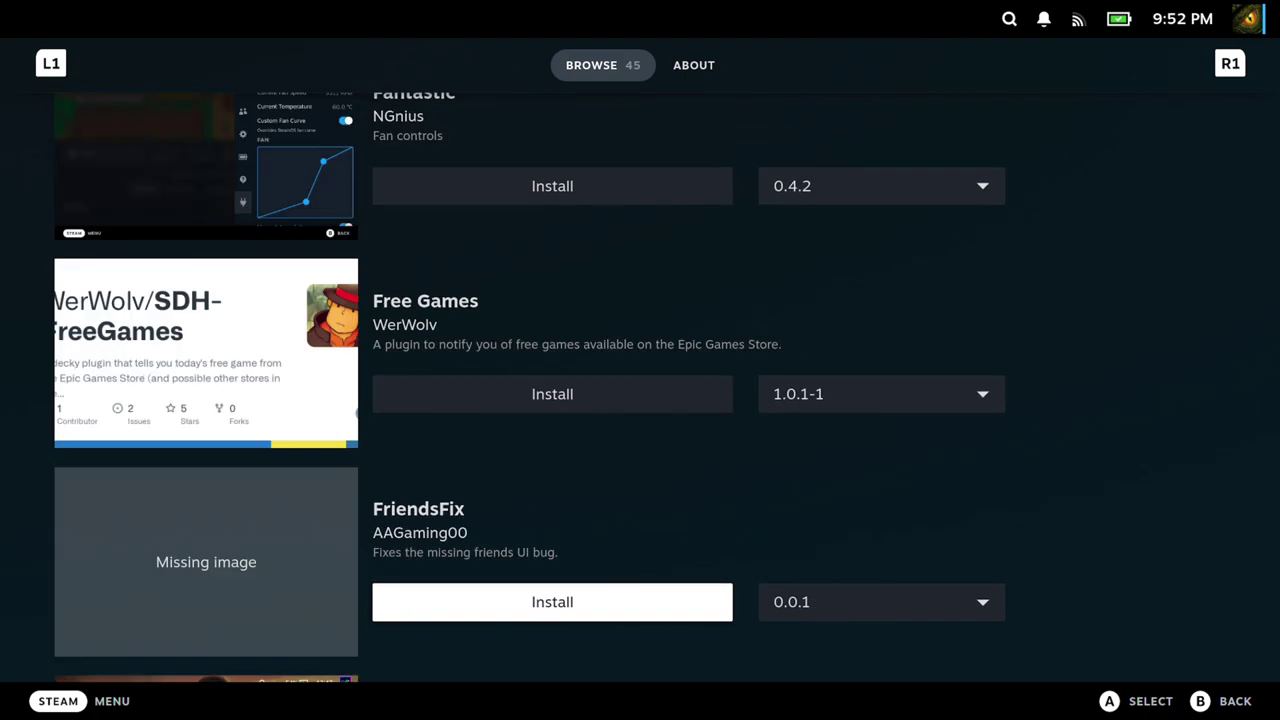
# Step: Leave the plugin store and open the SteamGridDB plugin's settings from the Decky list
pyautogui.press('Escape')
pyautogui.press('Escape')
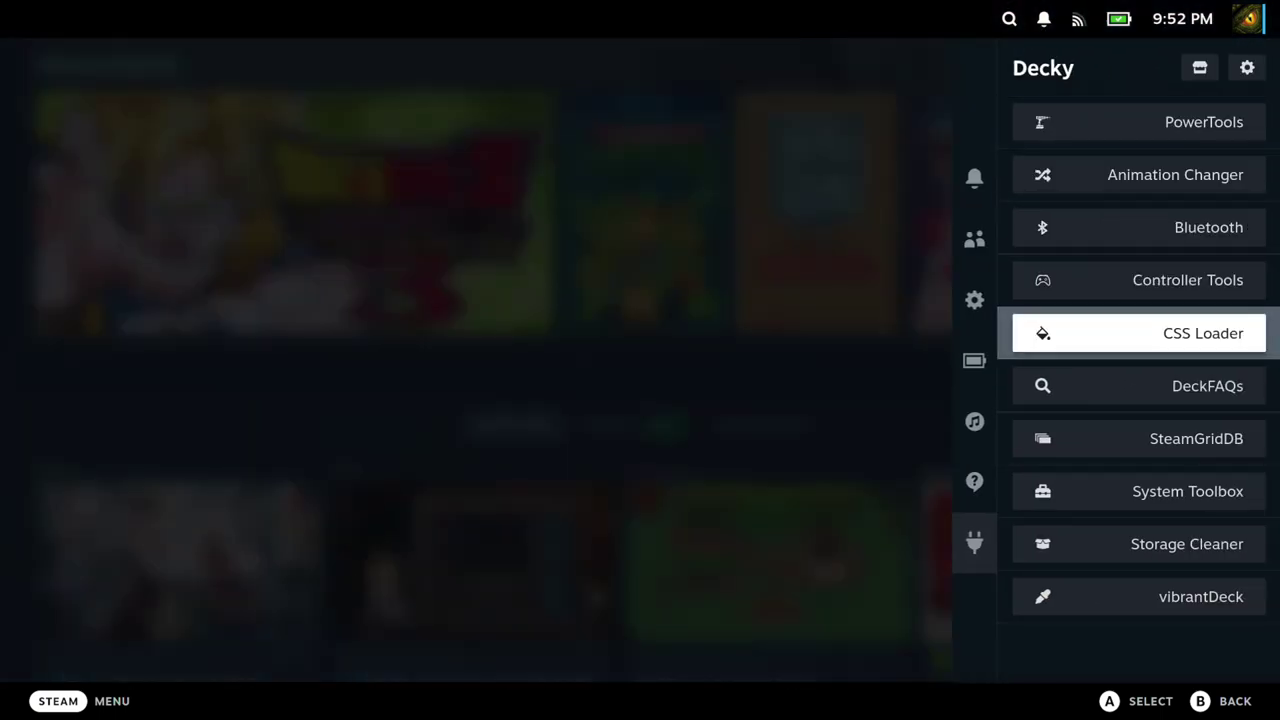
pyautogui.press('Return')
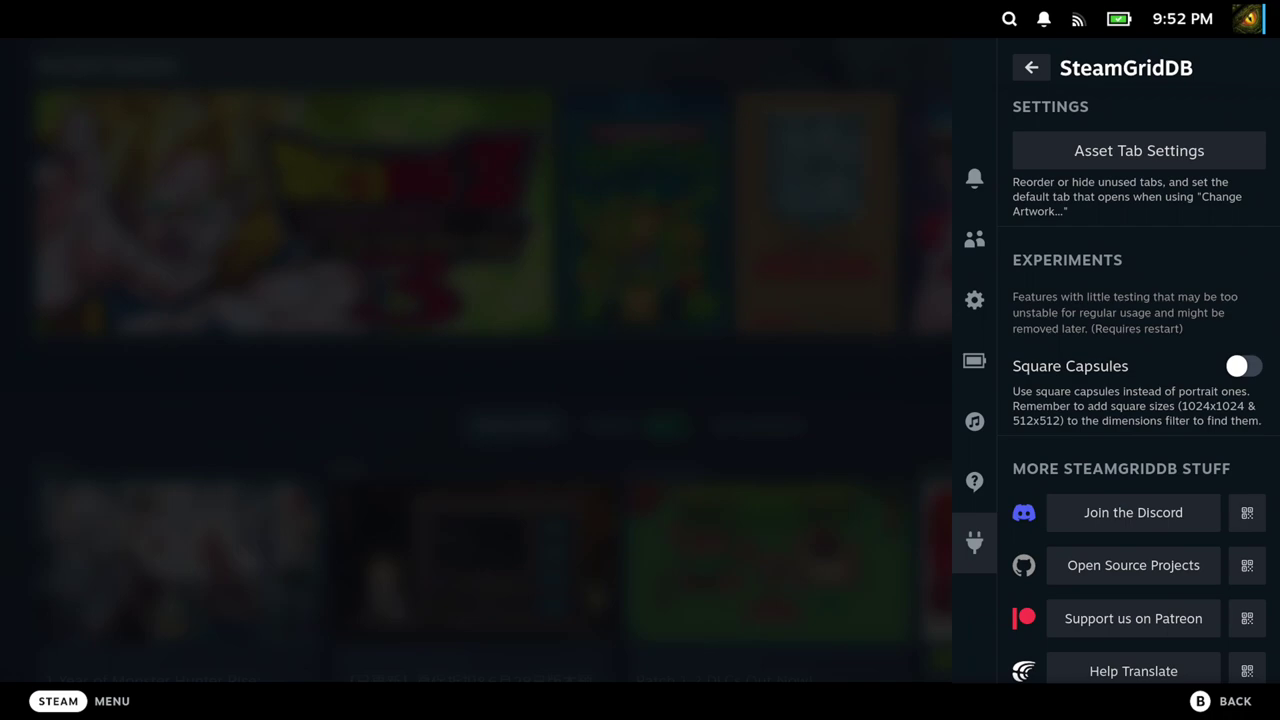
# Step: Leave the SteamGridDB settings and open the game options for Persona 4 Golden from Recent Games
pyautogui.press('Escape')
pyautogui.press('Escape')
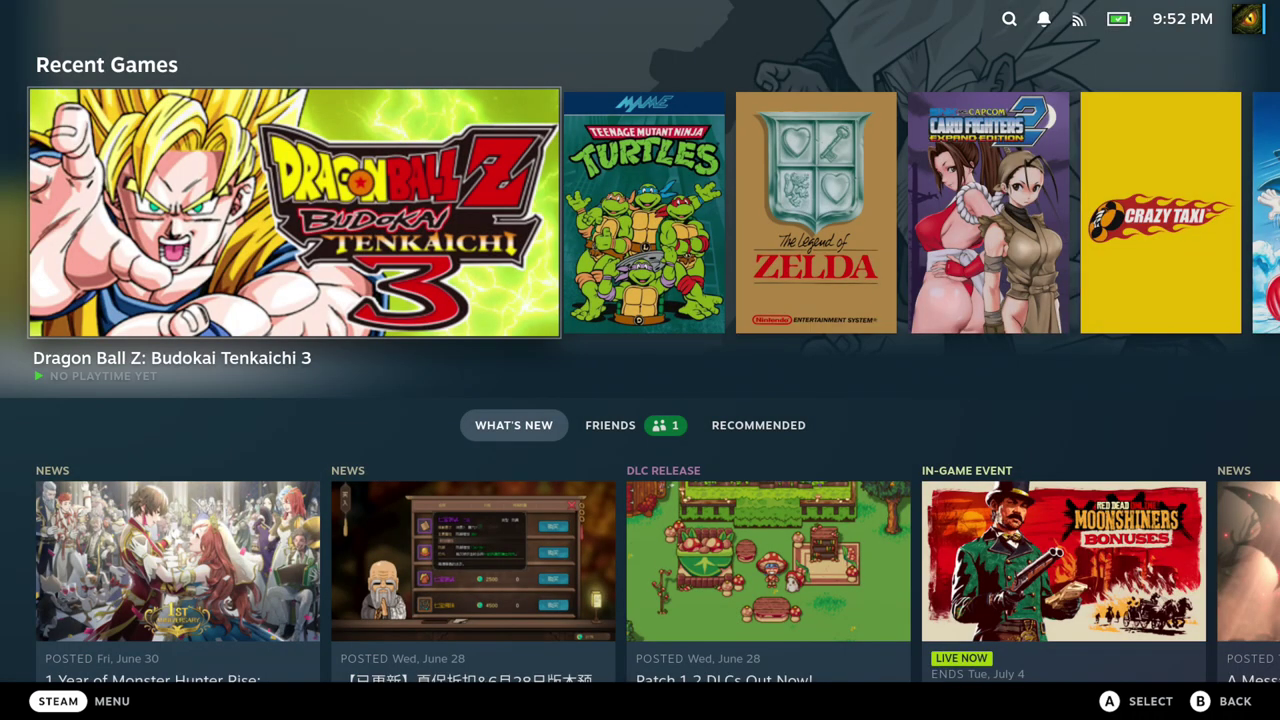
pyautogui.press('Right')
pyautogui.press('Right')
pyautogui.press('Right')
pyautogui.press('Right')
pyautogui.press('Right')
pyautogui.press('Right')
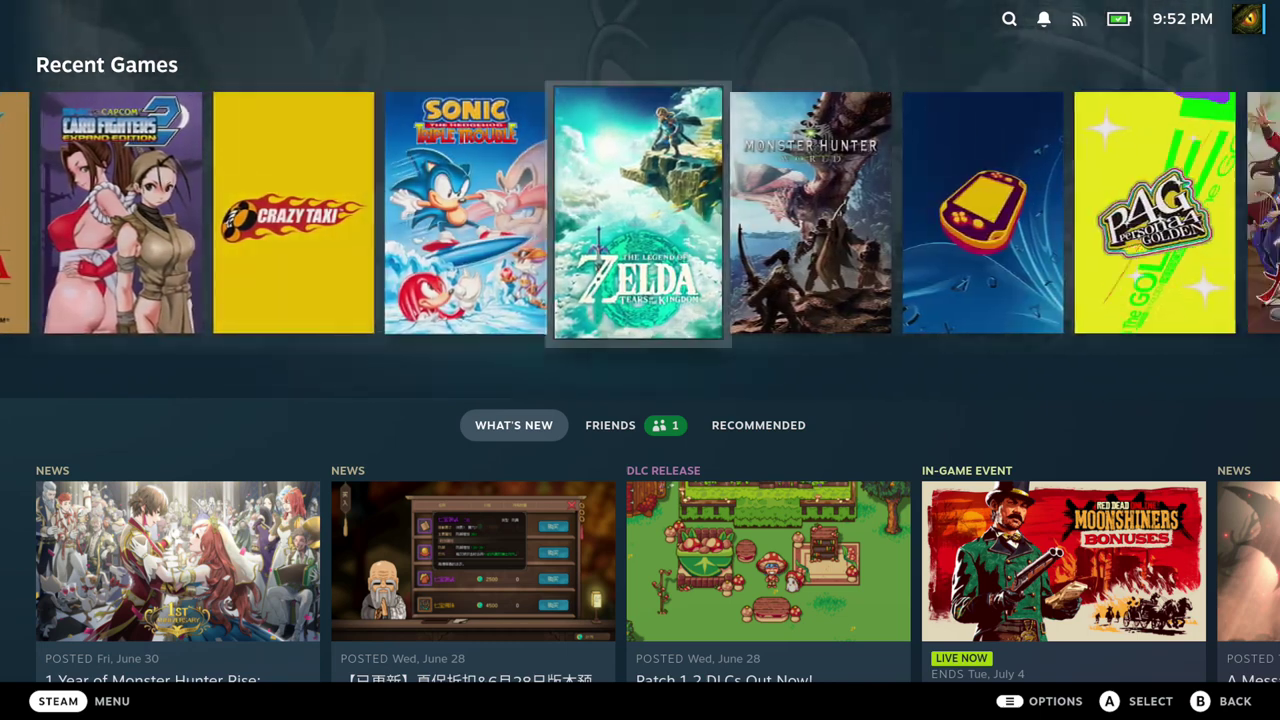
pyautogui.press('Right')
pyautogui.press('Right')
pyautogui.press('Right')
pyautogui.press('Menu')
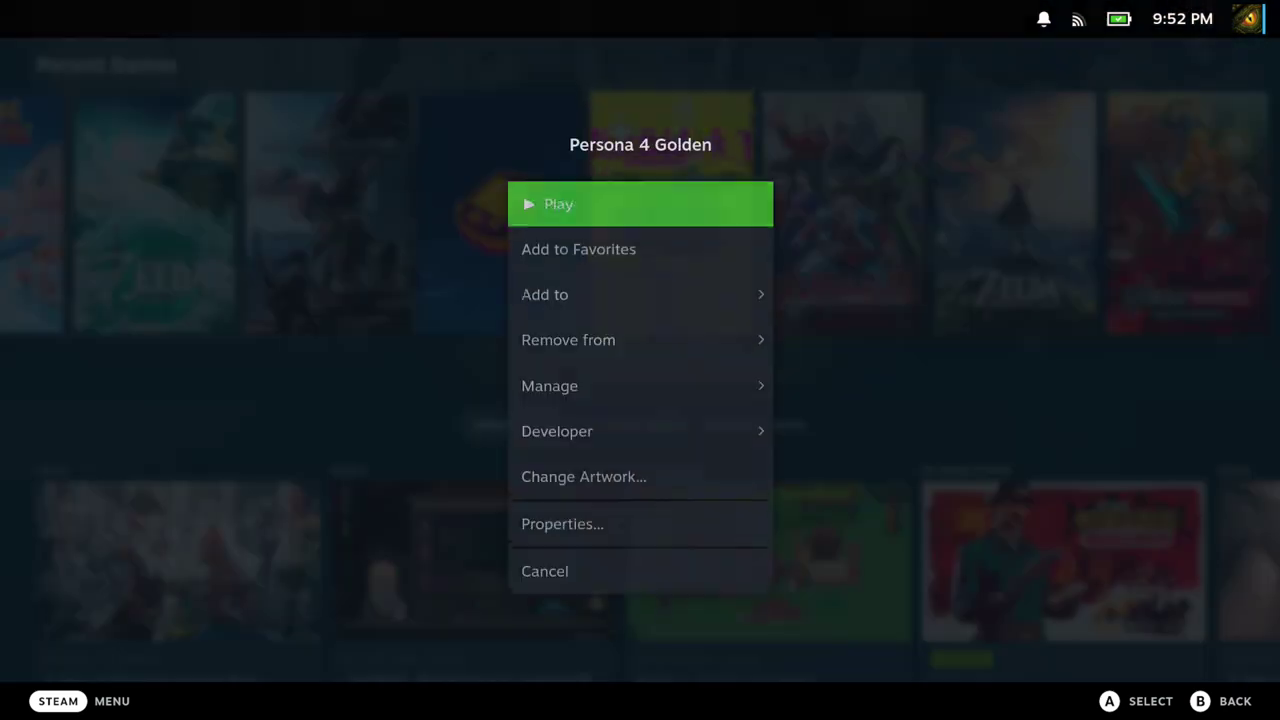
# Step: Change Persona 4 Golden's artwork to the yellow capsule showing the cast and return to Recent Games
pyautogui.press('Up')
pyautogui.press('Up')
pyautogui.press('Up')
pyautogui.press('Return')
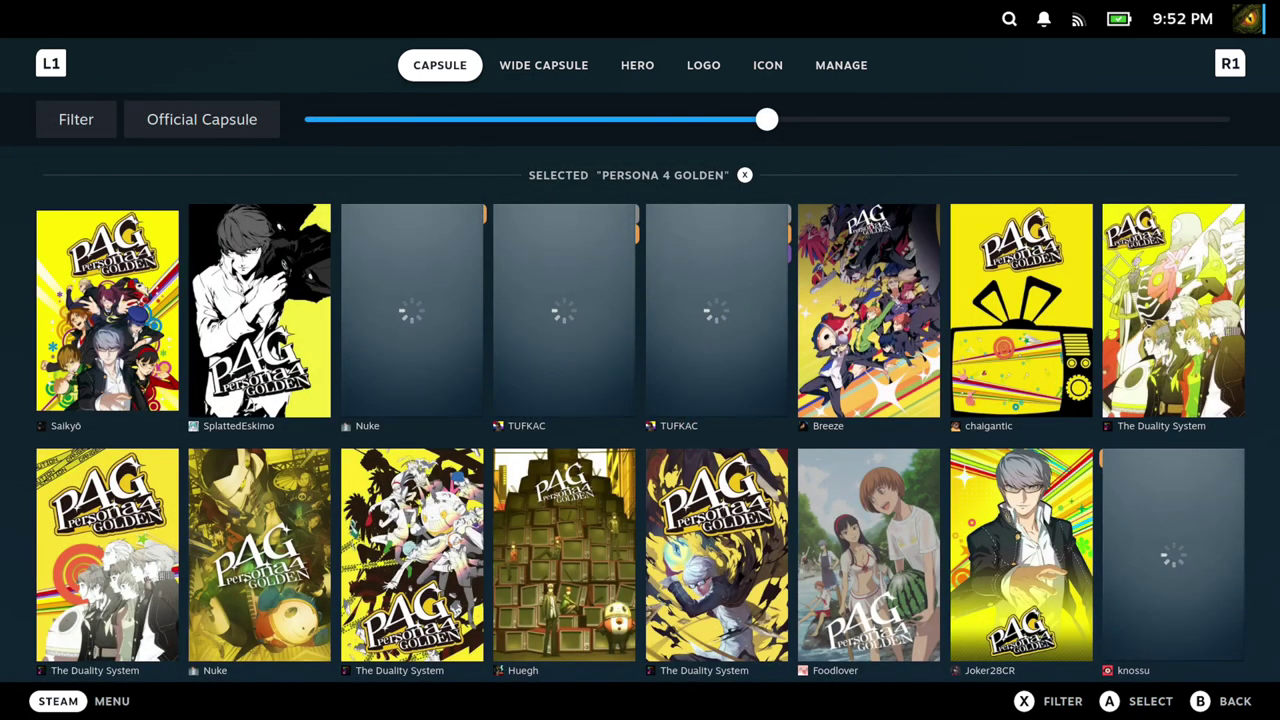
pyautogui.press('Down')
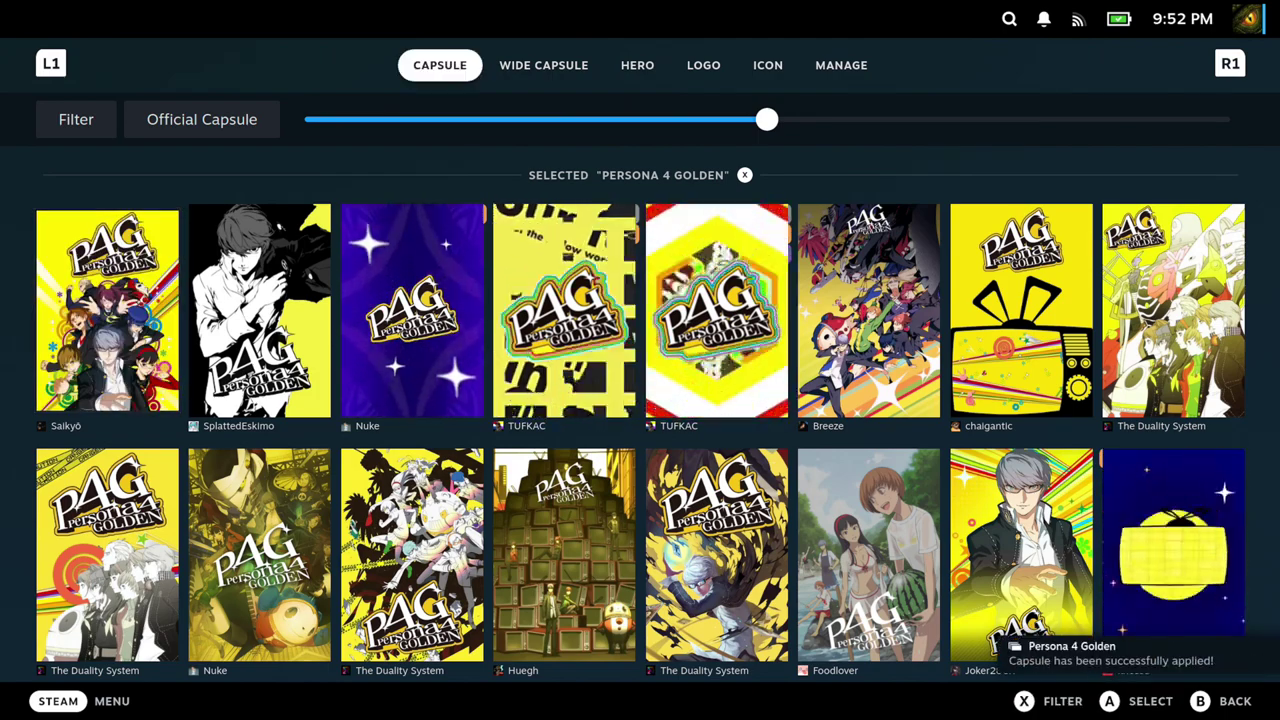
pyautogui.press('Escape')
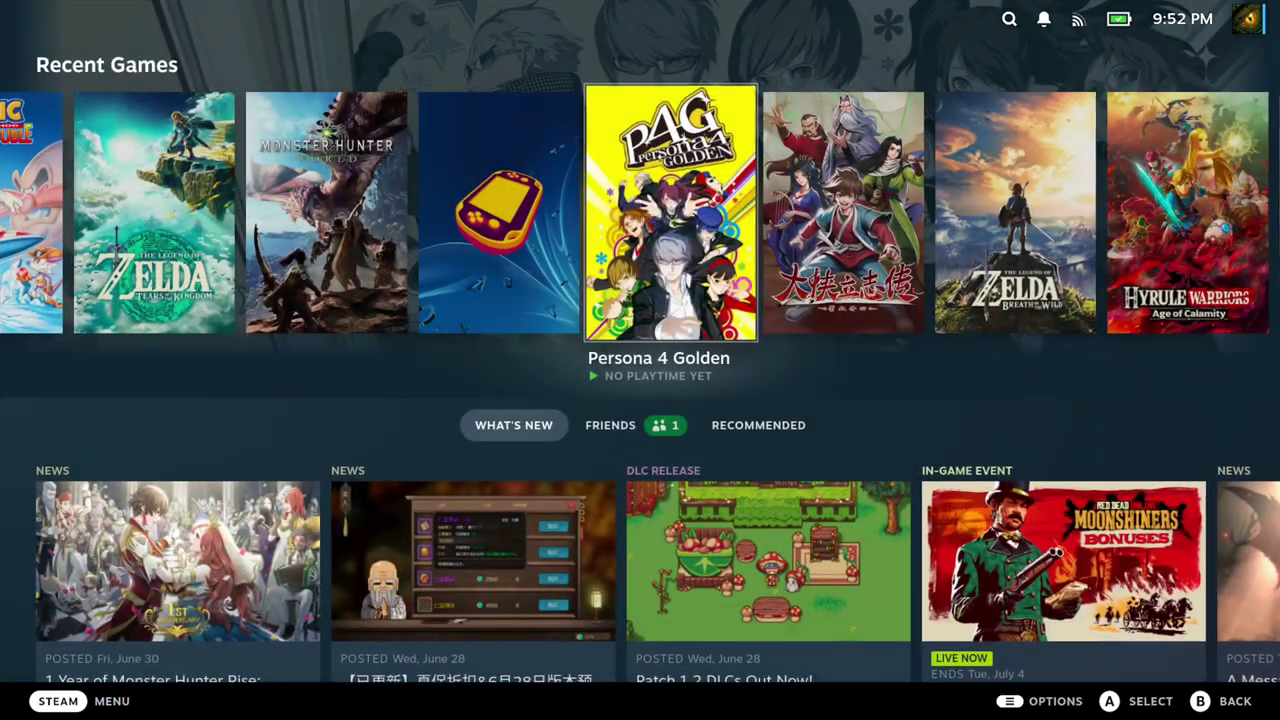
# Step: Open the artwork chooser for Dragon Ball Z: Budokai Tenkaichi 3, the first entry in Recent Games
pyautogui.press('Left')
pyautogui.press('Left')
pyautogui.press('Left')
pyautogui.press('Left')
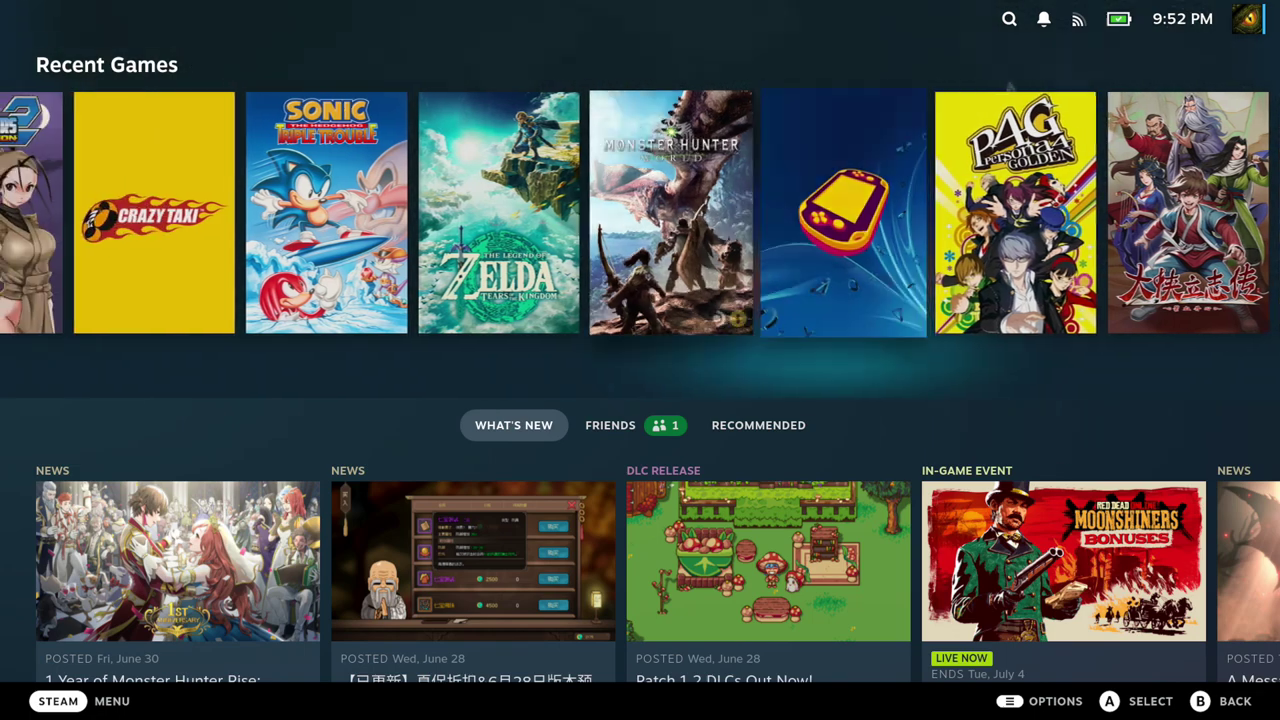
pyautogui.press('Left')
pyautogui.press('Left')
pyautogui.press('Left')
pyautogui.press('Left')
pyautogui.press('Left')
pyautogui.press('Menu')
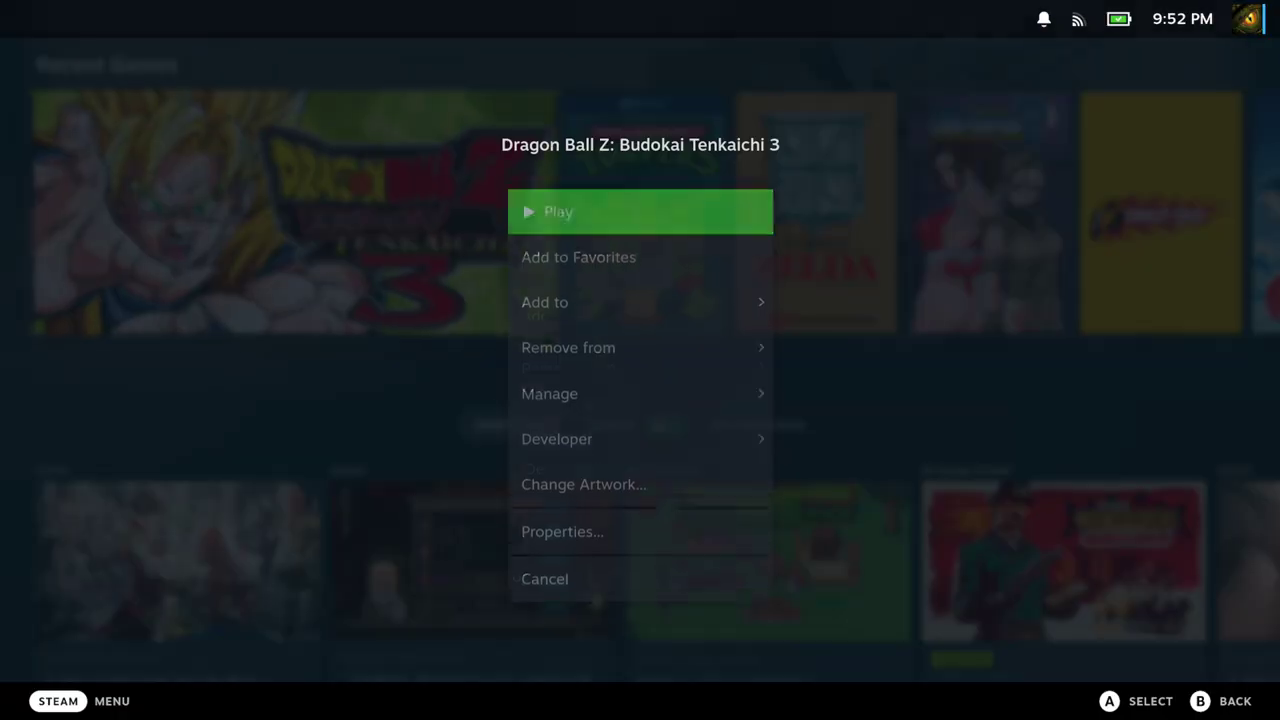
pyautogui.press('Up')
pyautogui.press('Up')
pyautogui.press('Up')
pyautogui.press('Return')
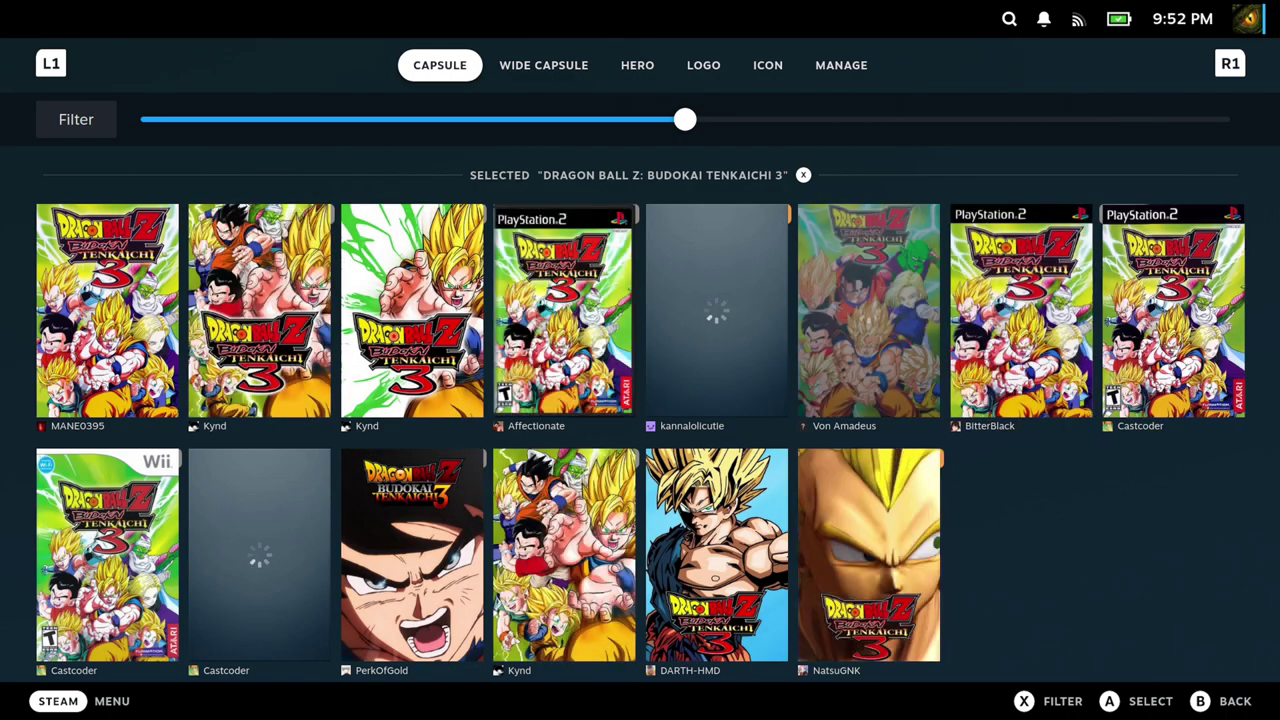
# Step: Look through the game's capsule, wide capsule, hero, logo and icon artwork categories up to the Manage section
pyautogui.press('Down')
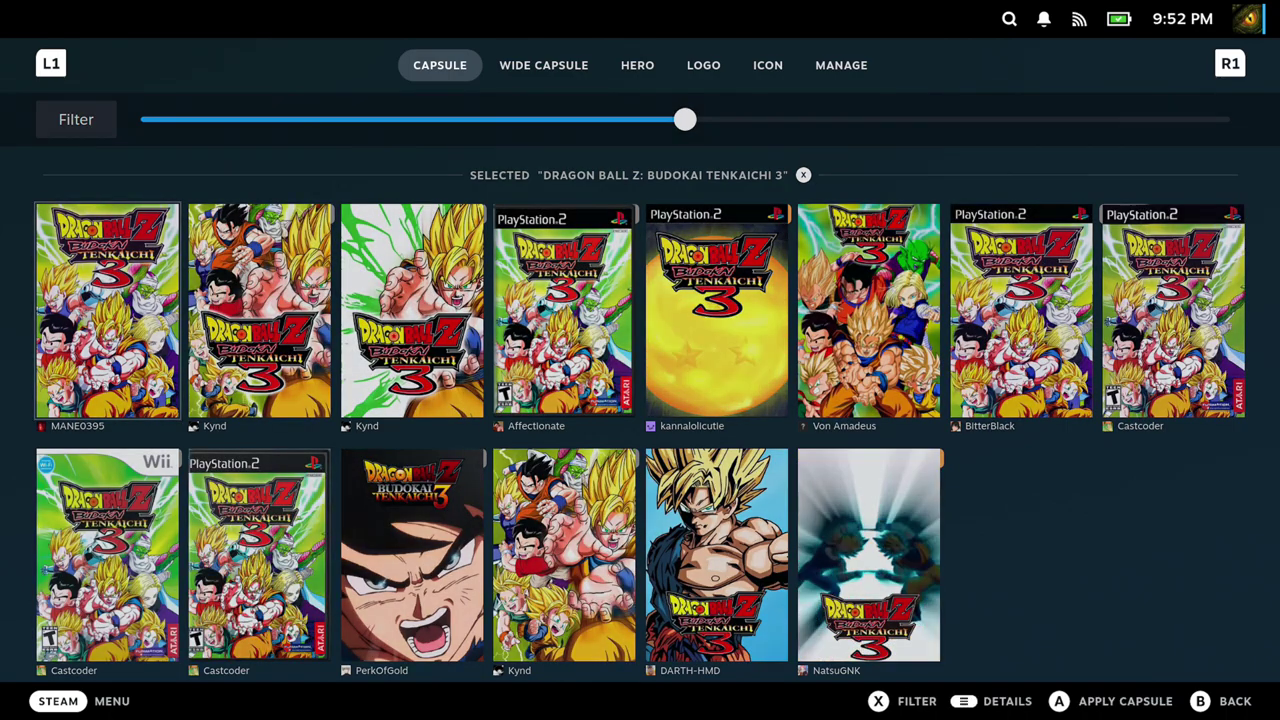
pyautogui.press('Tab')
pyautogui.press('Tab')
pyautogui.press('Tab')
pyautogui.press('Tab')
pyautogui.press('Tab')
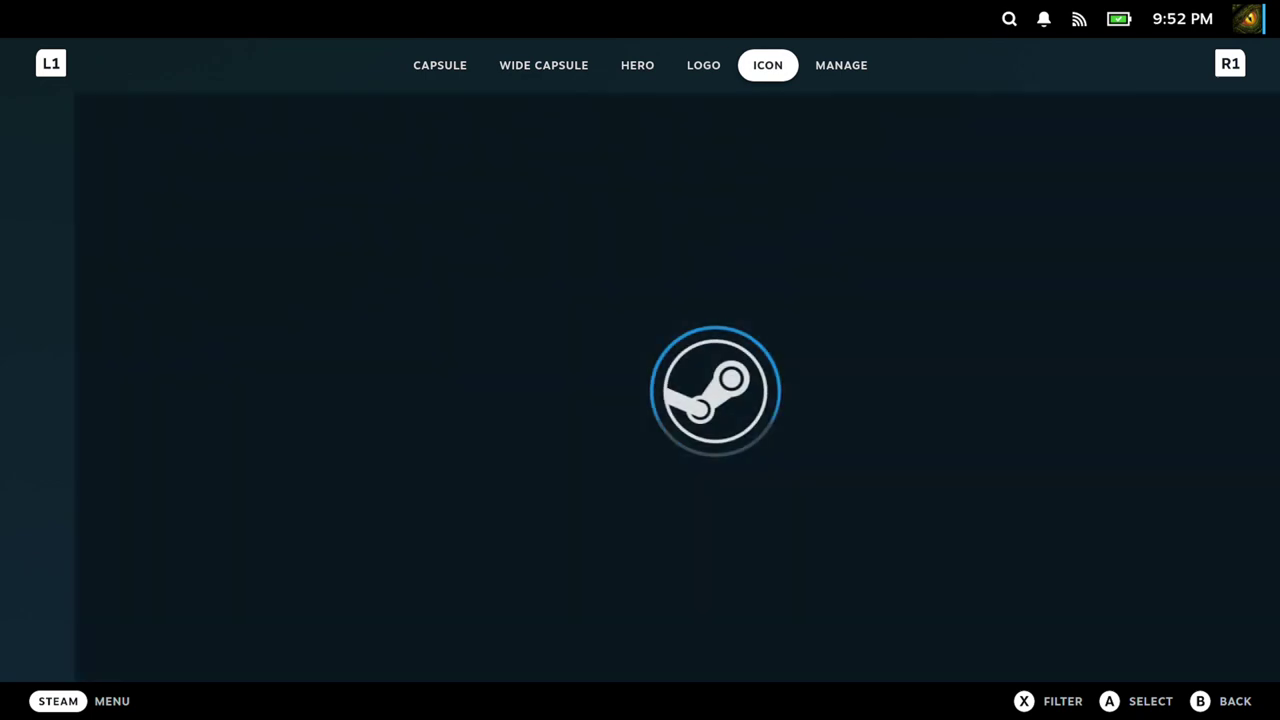
# Step: Review the current artwork of Dragon Ball Z: Budokai Tenkaichi 3 in the Manage section and open the game's page
pyautogui.press('Down')
pyautogui.press('Down')
pyautogui.press('Down')
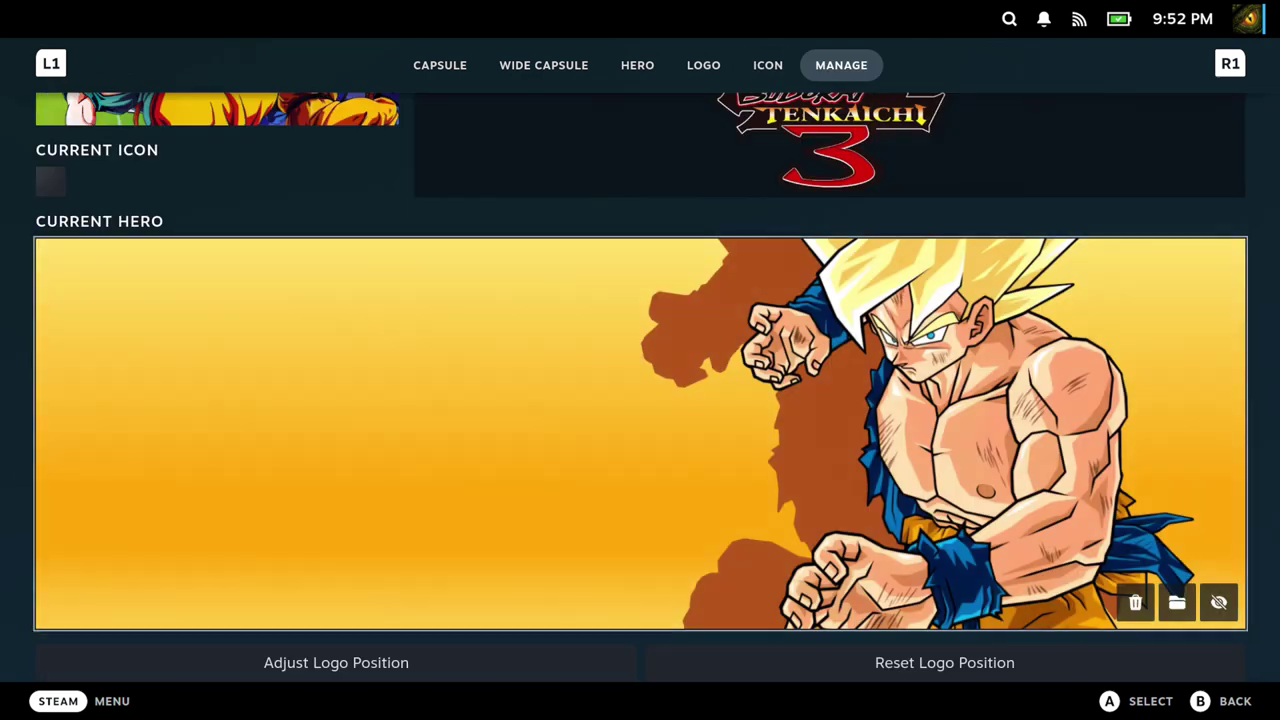
pyautogui.press('Down')
pyautogui.press('Up')
pyautogui.press('Up')
pyautogui.press('Up')
pyautogui.press('Up')
pyautogui.press('Escape')
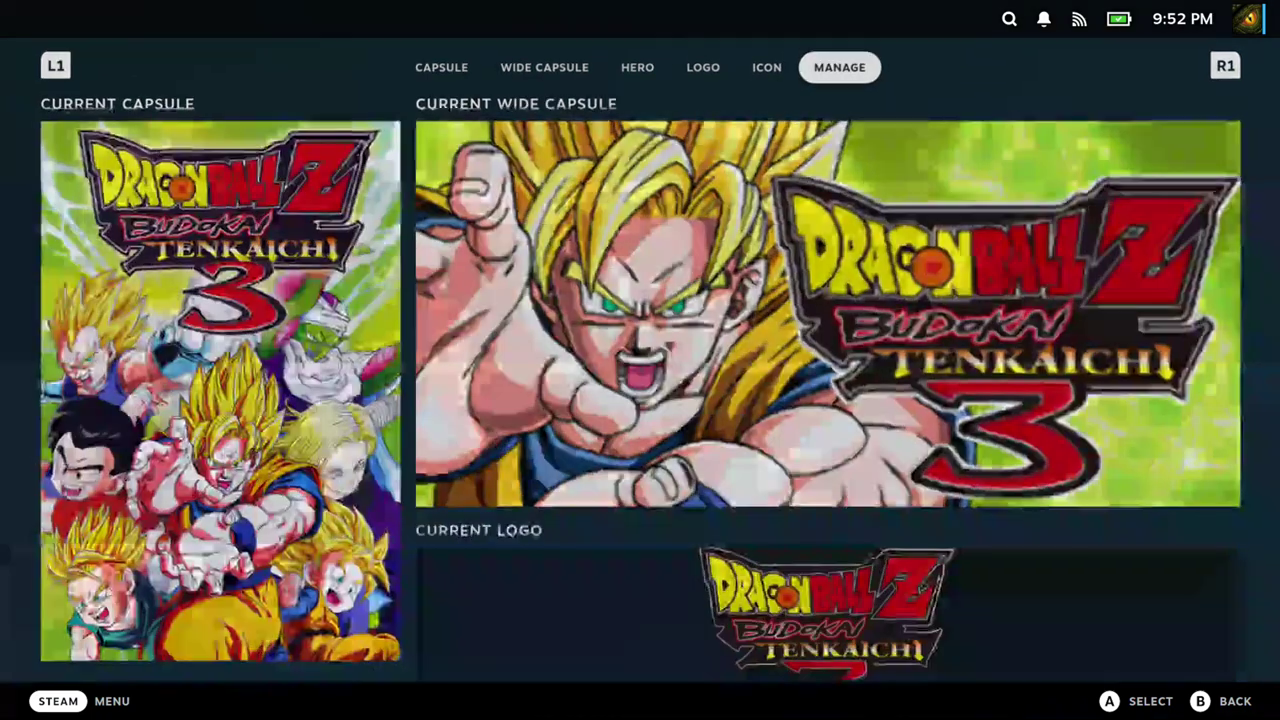
pyautogui.press('Return')
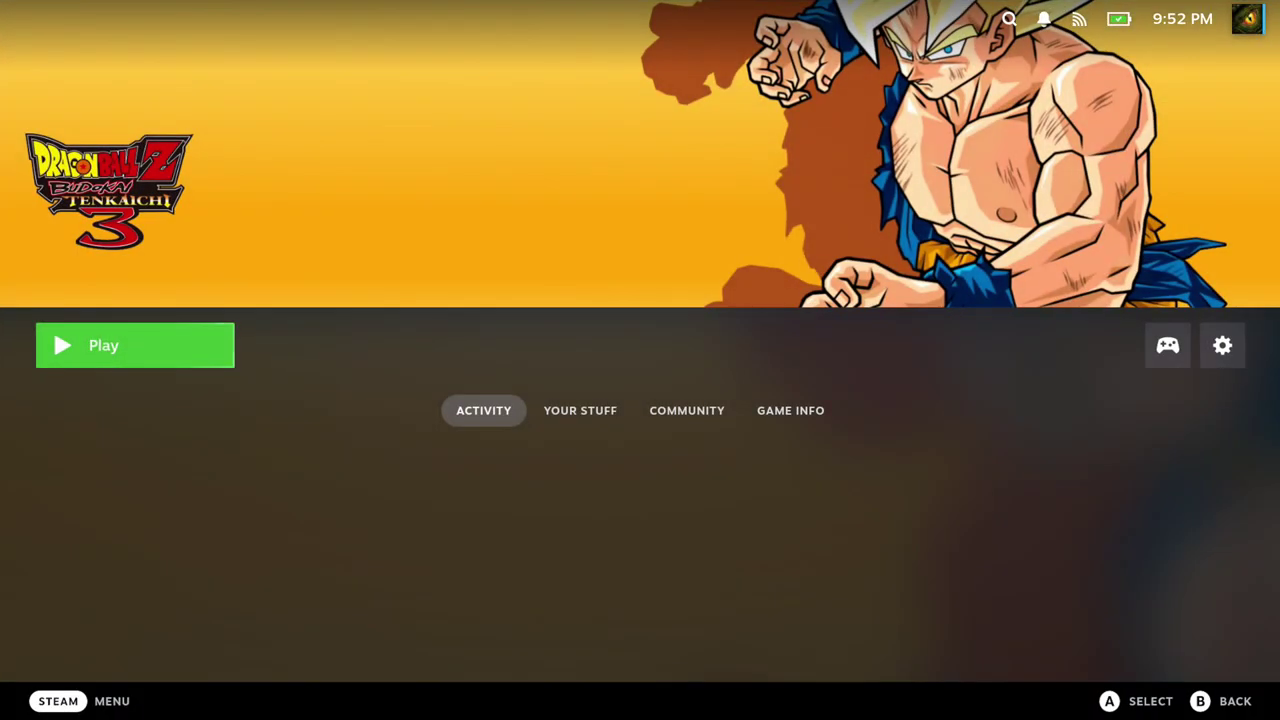